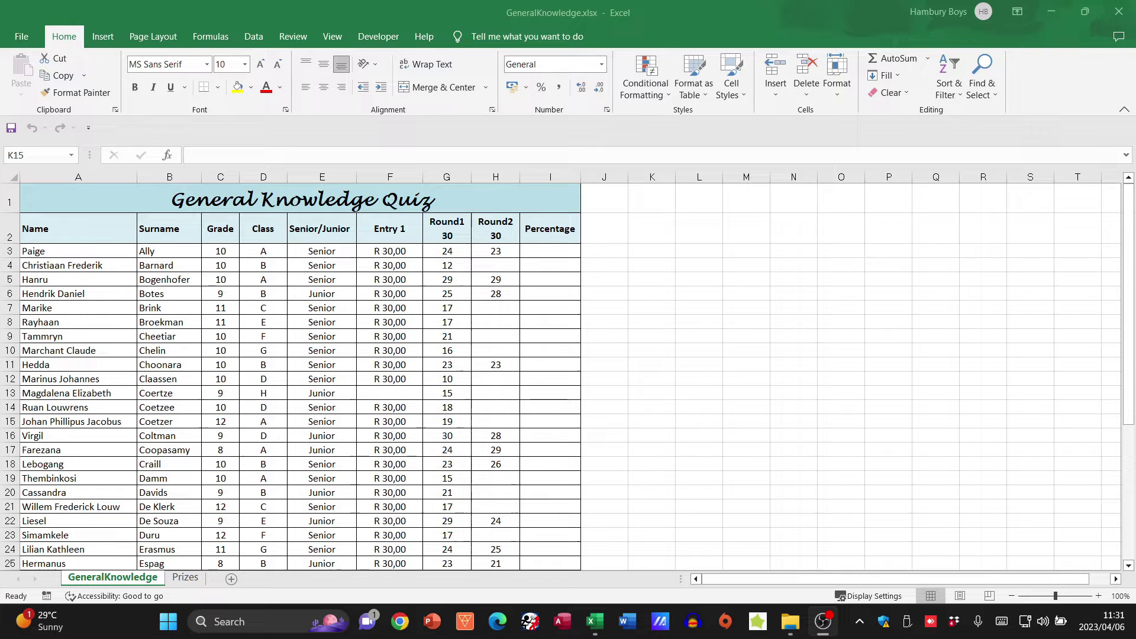
# - Zoom the quiz sheet in to 170% and scroll back to the title rows
pyautogui.click(551, 250)
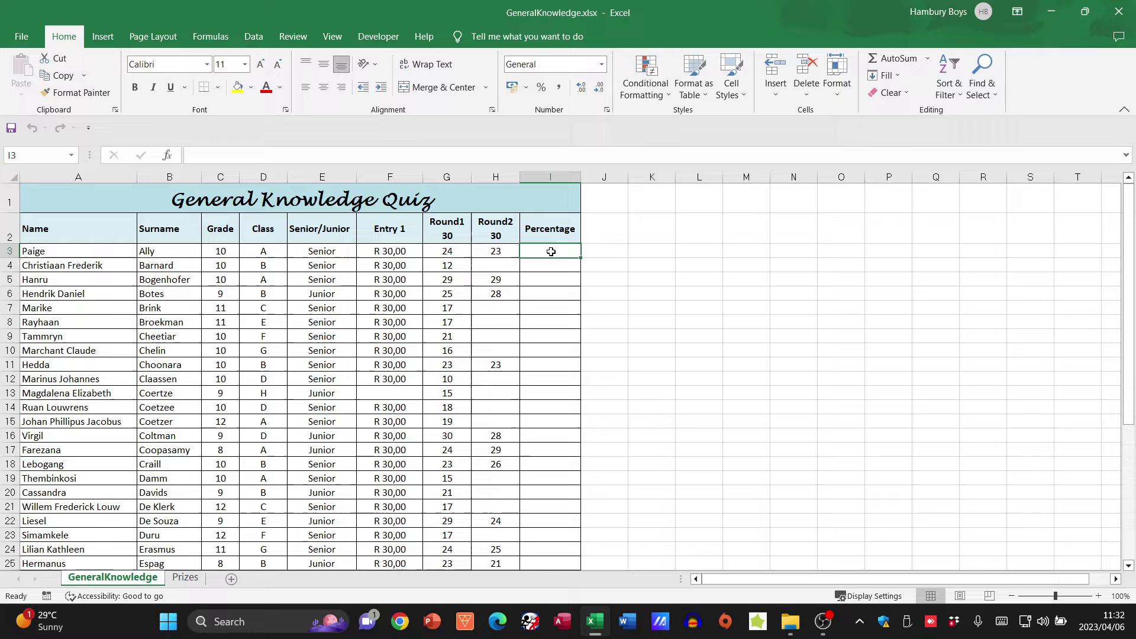
pyautogui.click(449, 251)
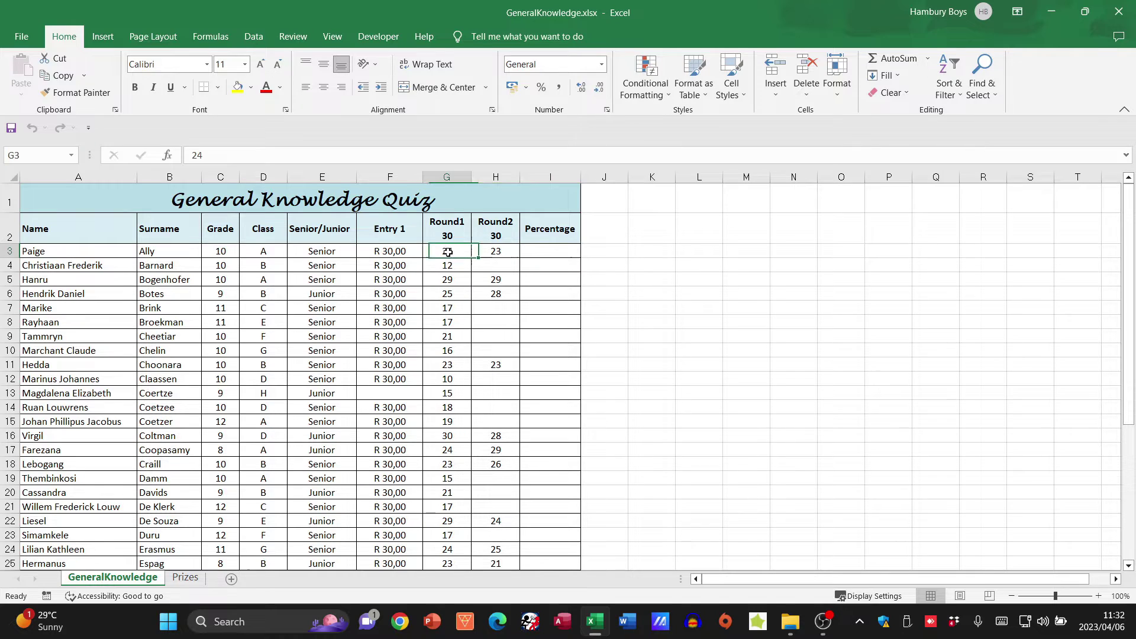
pyautogui.click(1098, 596)
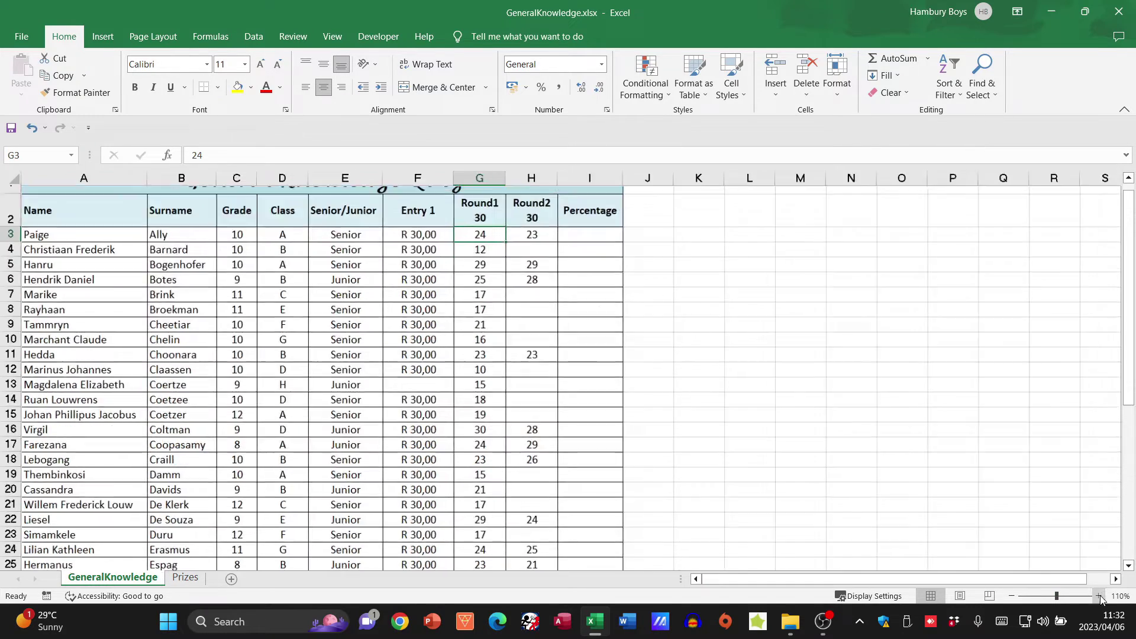
pyautogui.click(1098, 596)
pyautogui.click(1099, 596)
pyautogui.click(1098, 596)
pyautogui.click(1098, 596)
pyautogui.click(1098, 595)
pyautogui.click(1099, 596)
pyautogui.scroll(1, 996, 507)
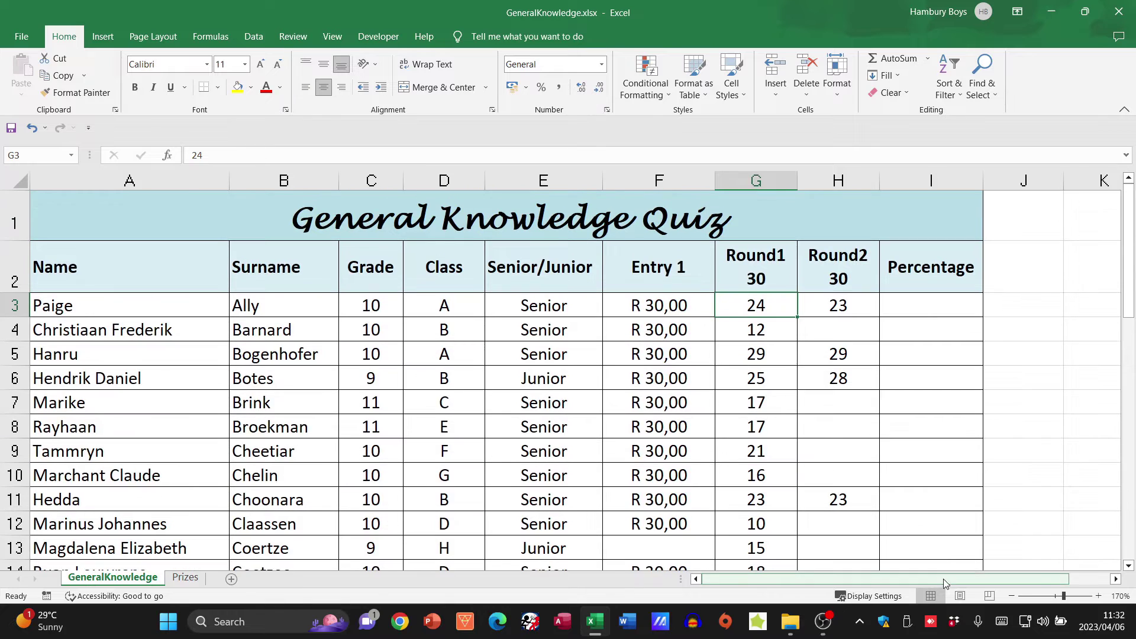
pyautogui.moveTo(932, 579); pyautogui.dragTo(964, 578)
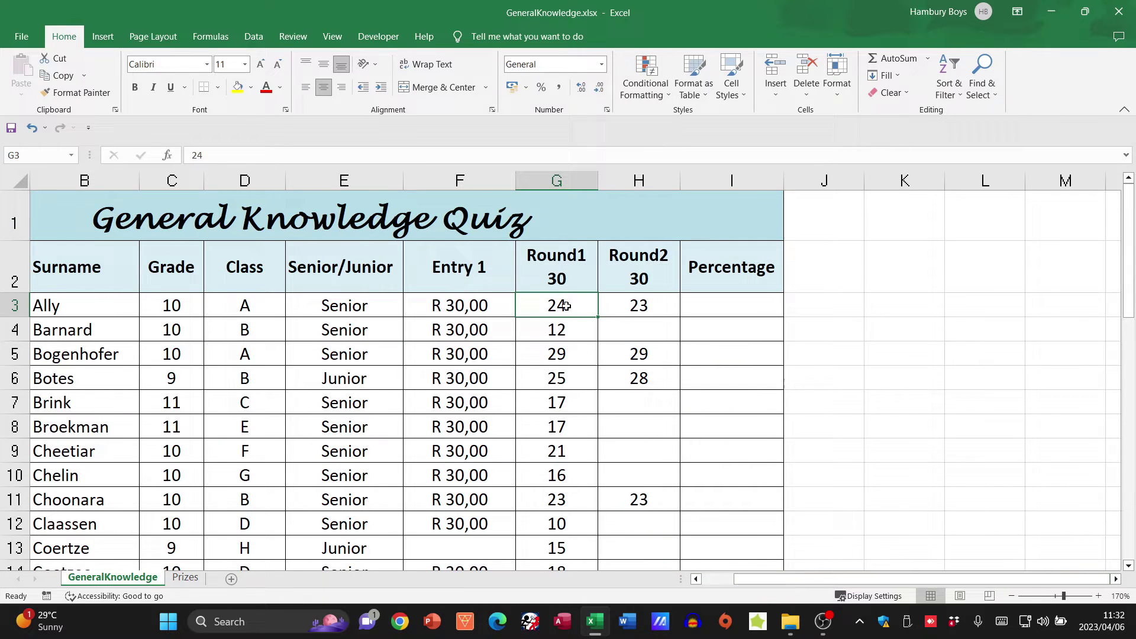
# - Check the Round2 score in H3 and select the round scores G3:H3
pyautogui.click(631, 306)
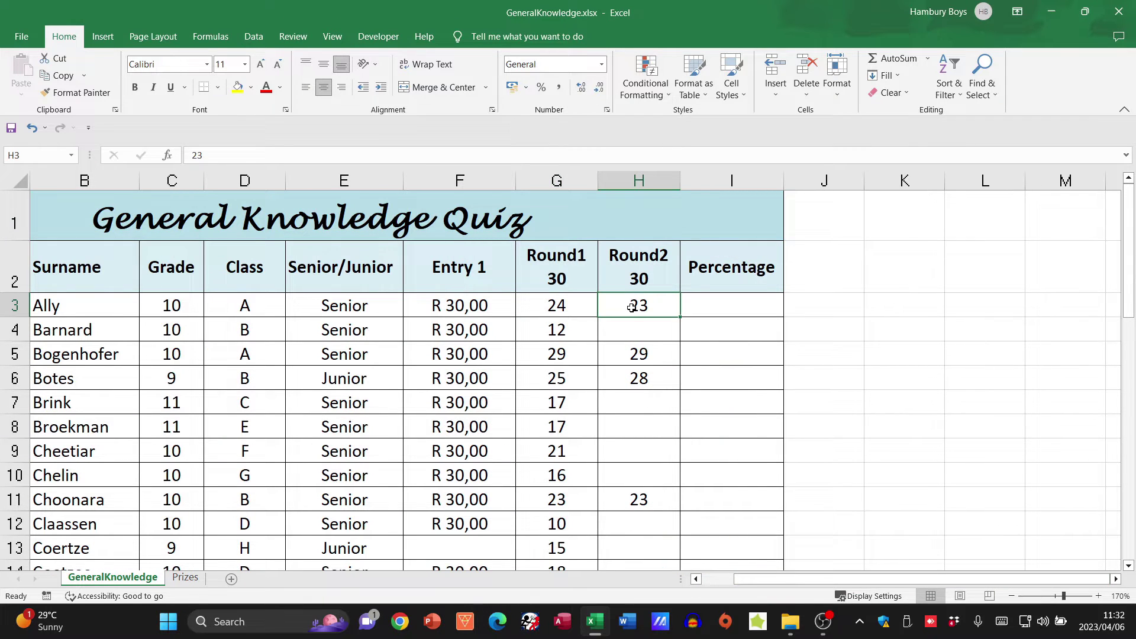
pyautogui.click(747, 302)
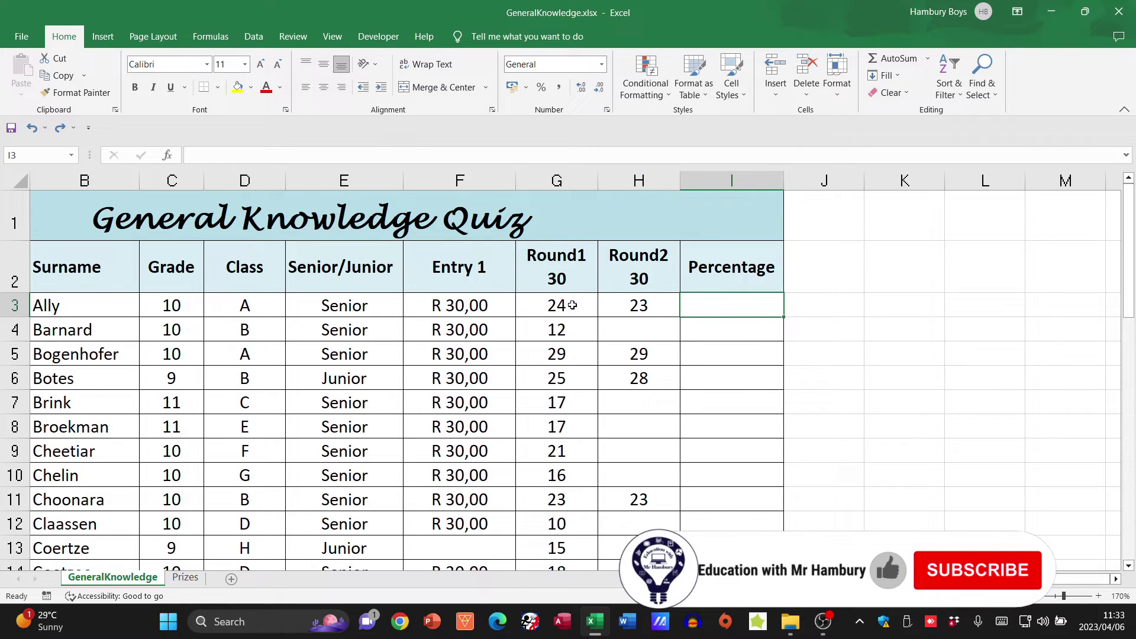
pyautogui.moveTo(572, 305); pyautogui.dragTo(616, 308)
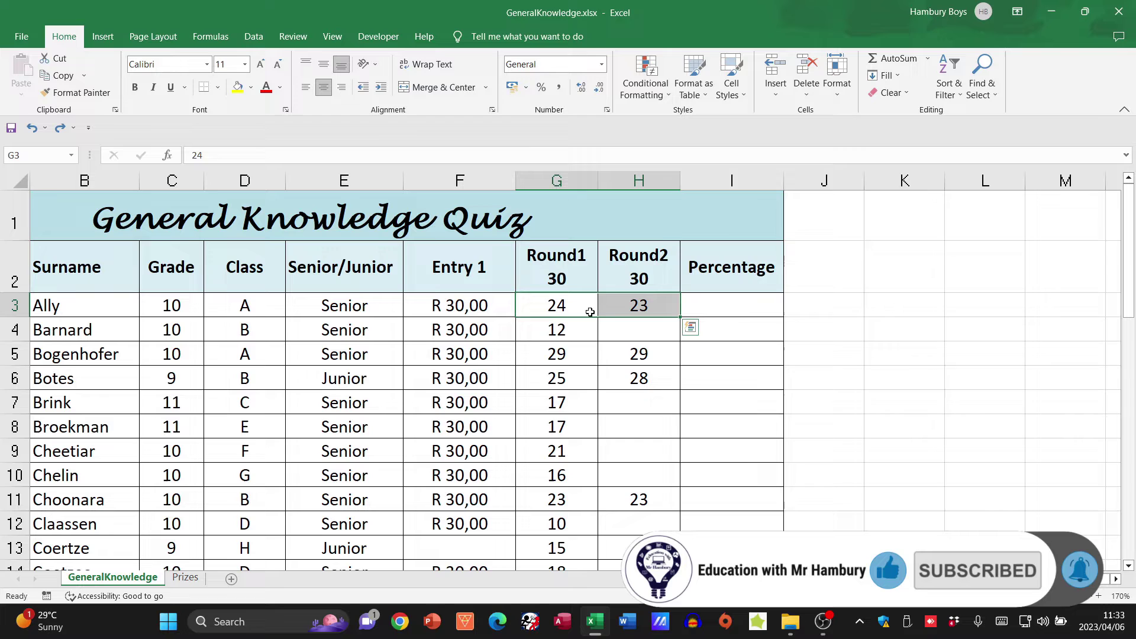
# - Enter =SUM(G3:H3) in cell I3
pyautogui.click(730, 314)
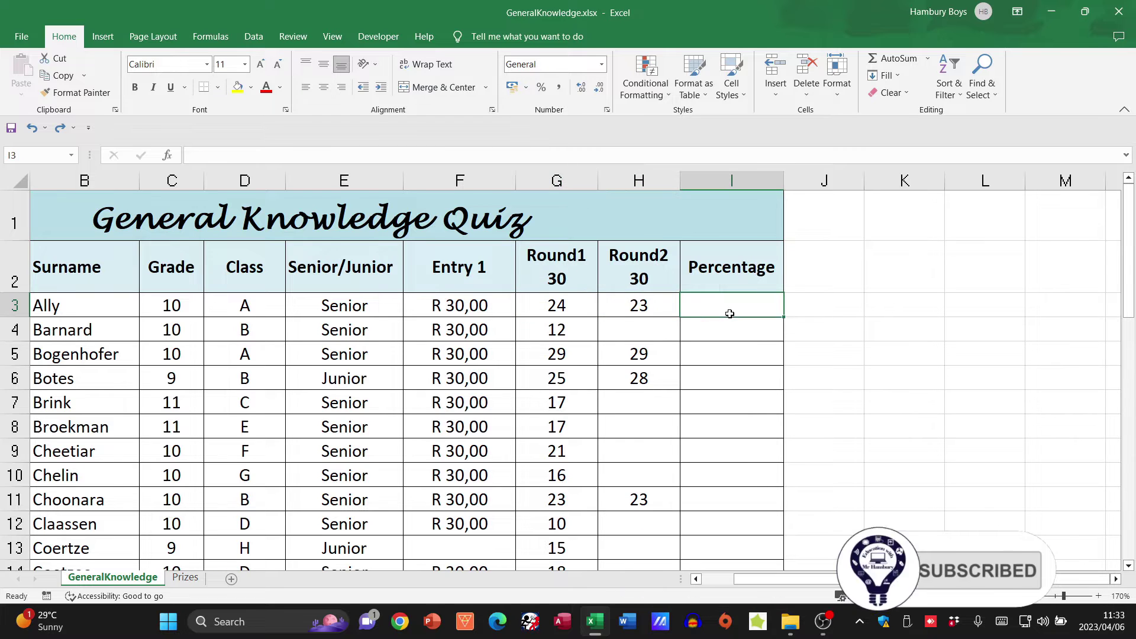
pyautogui.write('=')
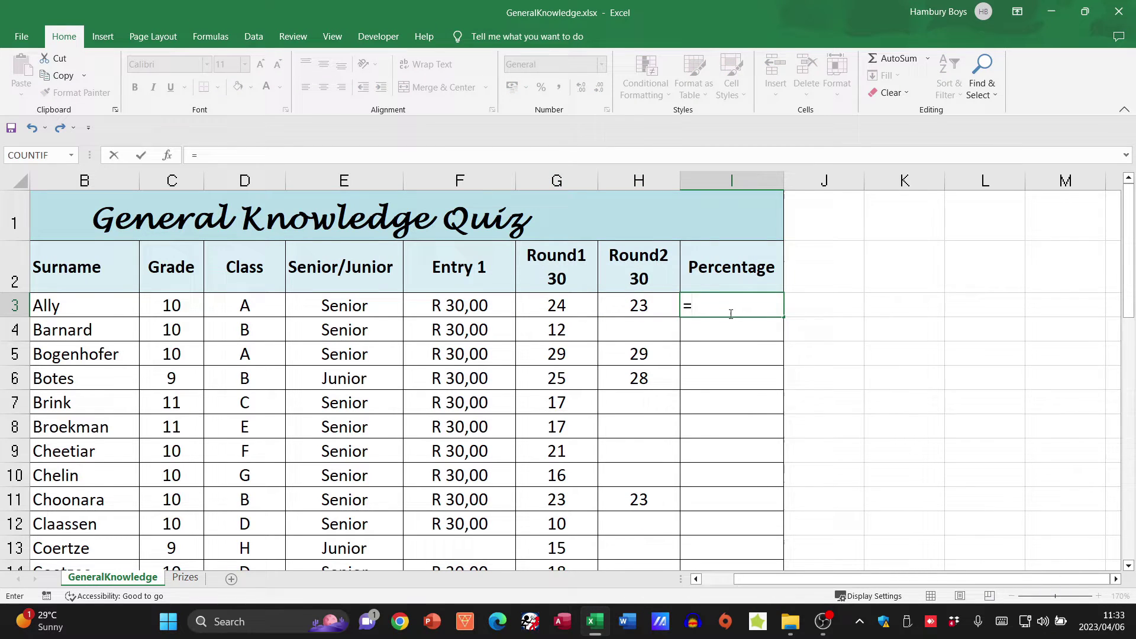
pyautogui.write('sum(')
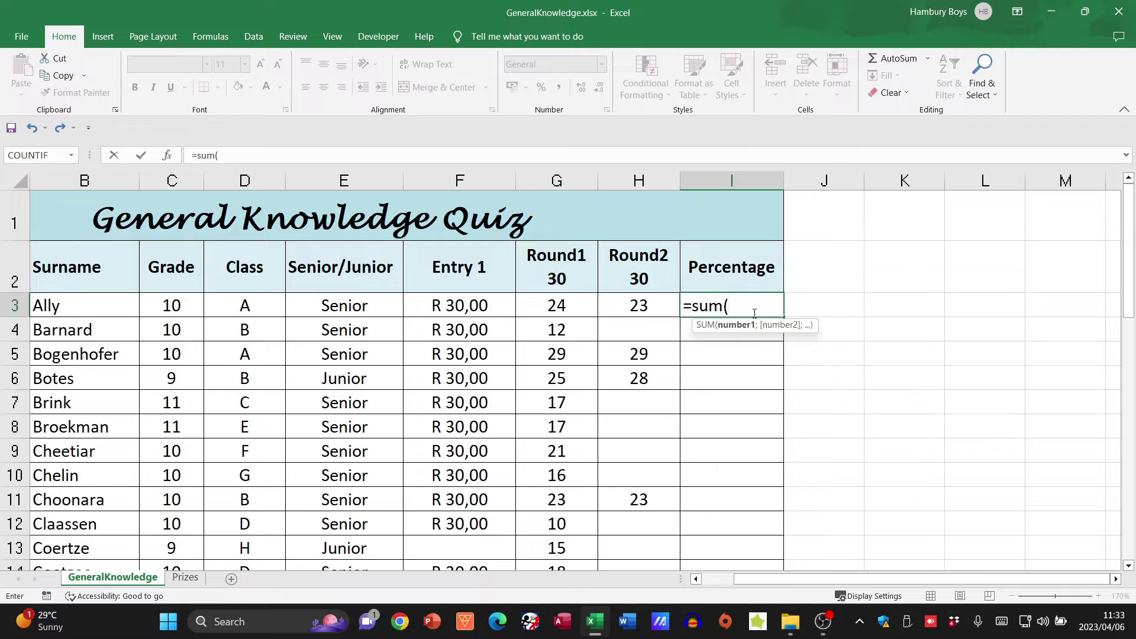
pyautogui.moveTo(565, 304); pyautogui.dragTo(604, 306)
pyautogui.write(')')
pyautogui.press('Return')
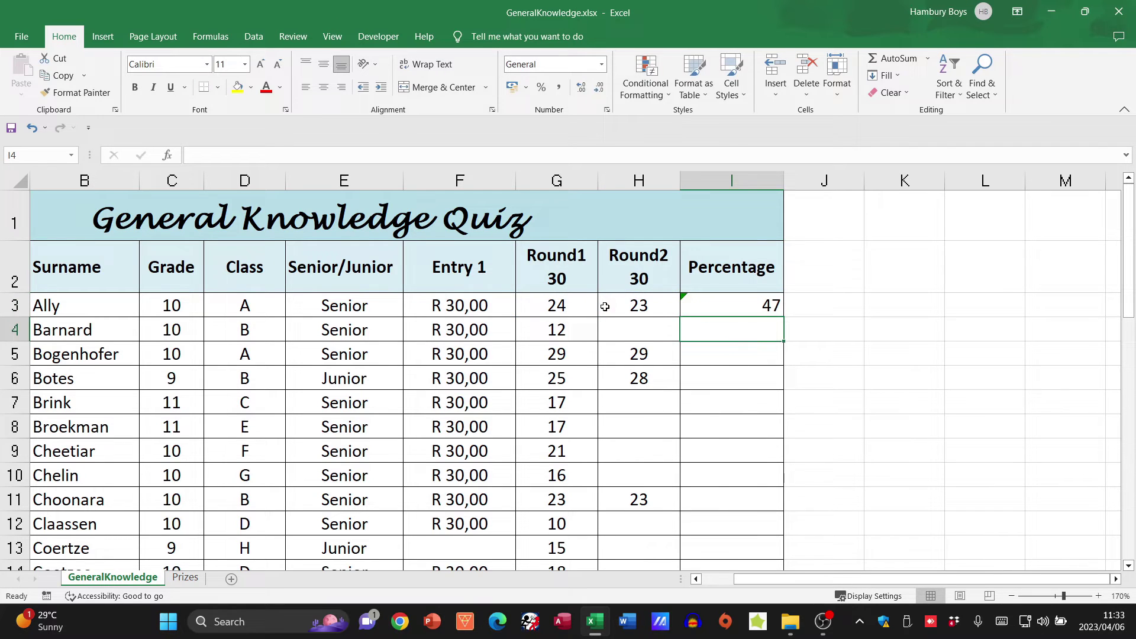
# - Edit the I3 formula to divide by 60, giving =SUM(G3:H3)/60
pyautogui.doubleClick(767, 306)
pyautogui.click(787, 306)
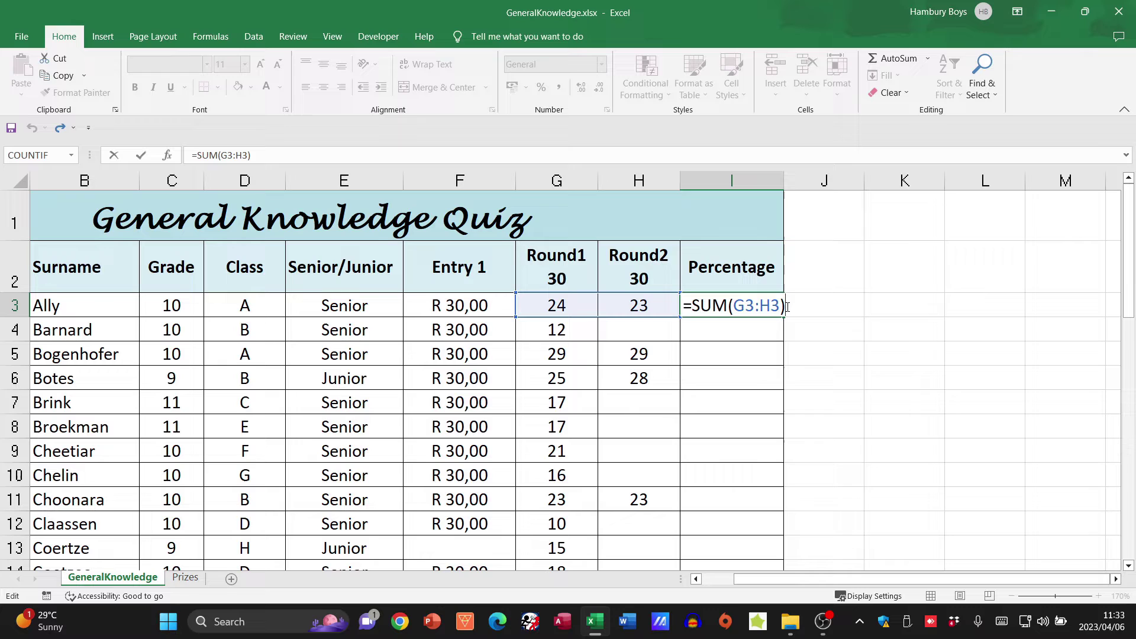
pyautogui.write('/60')
pyautogui.press('Return')
# - Apply Percent Style to I3 so it shows 78%
pyautogui.click(749, 306)
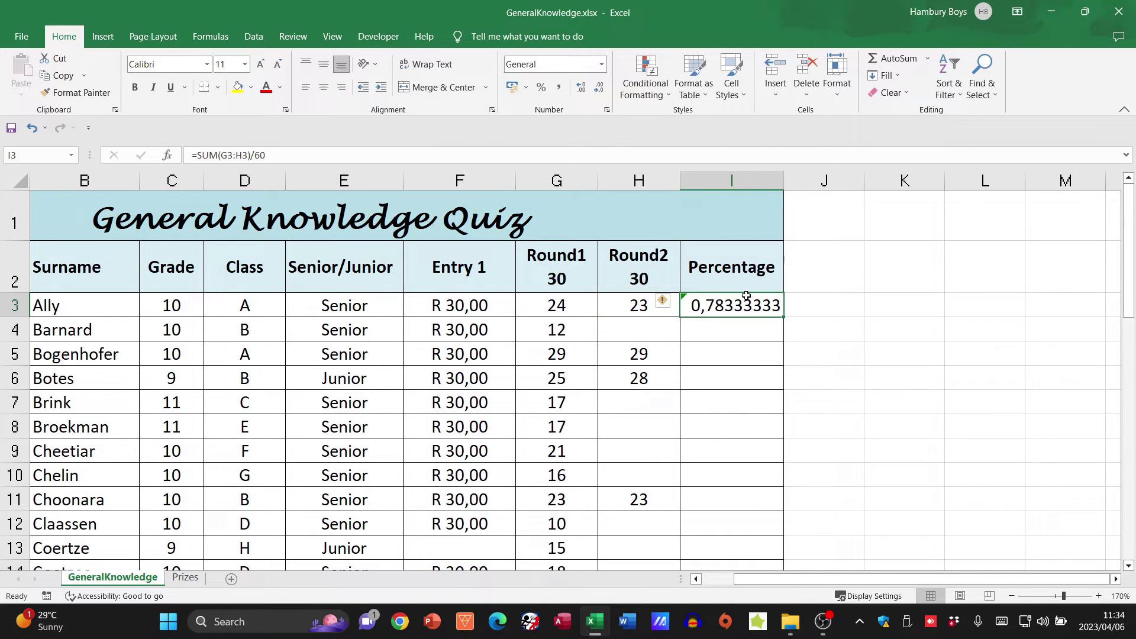
pyautogui.click(542, 88)
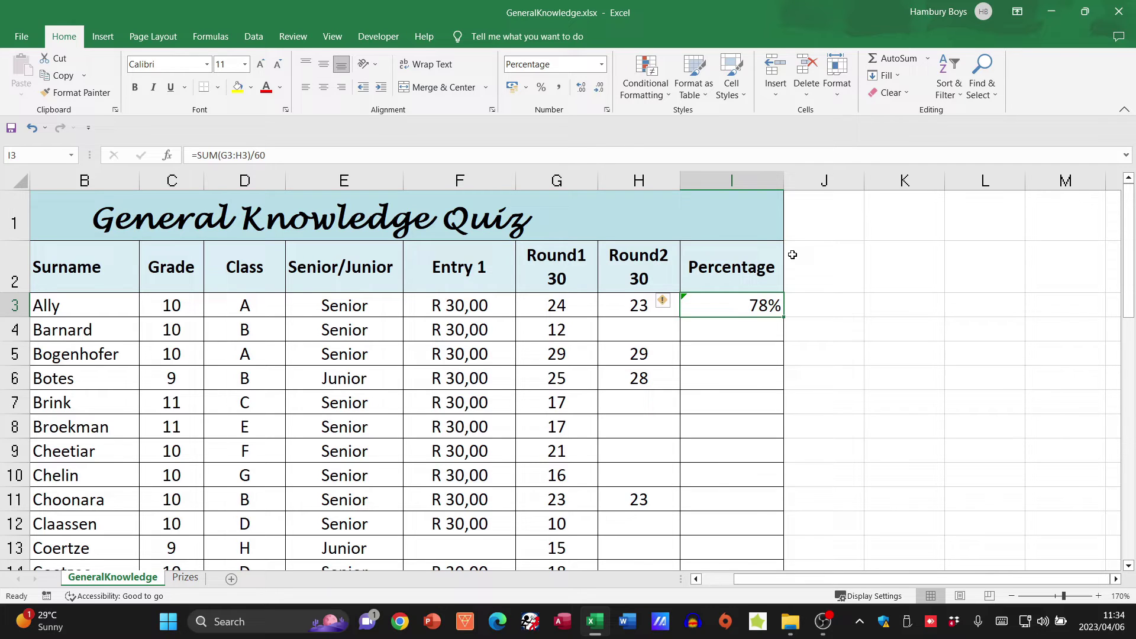
# - Enter =G4/30 in I4, showing 40% for the second contestant
pyautogui.click(568, 330)
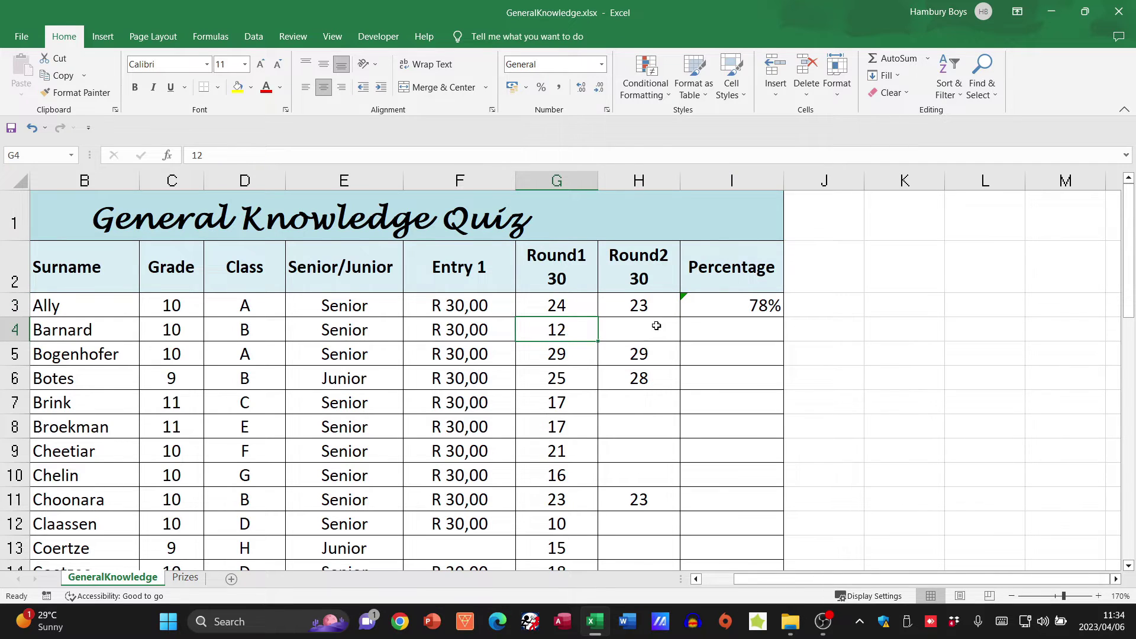
pyautogui.click(743, 330)
pyautogui.write('=')
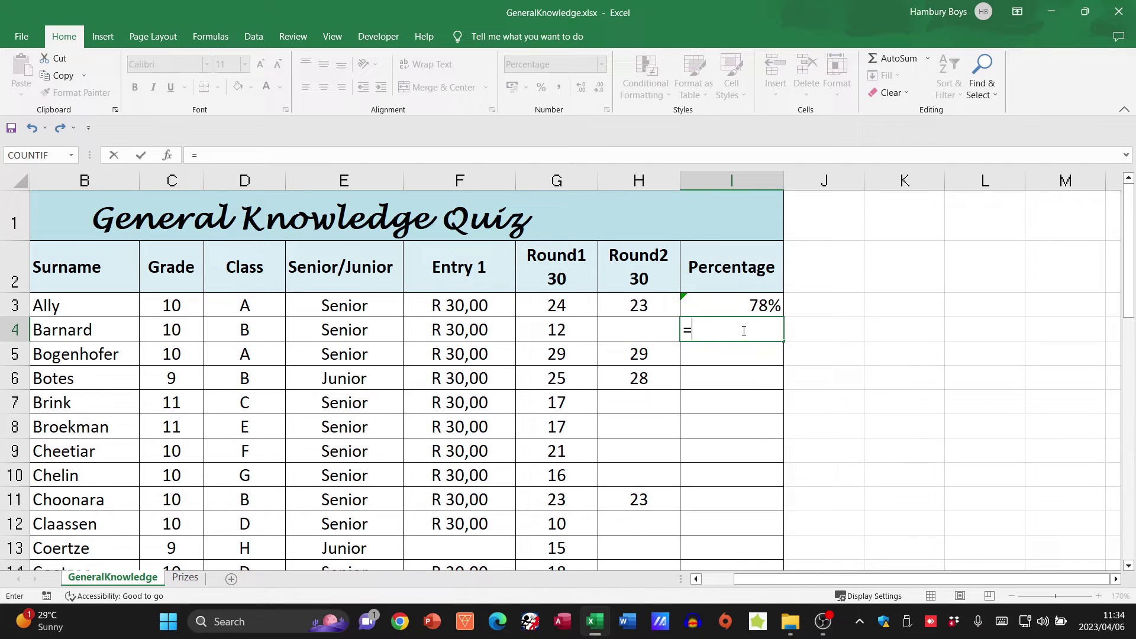
pyautogui.click(551, 331)
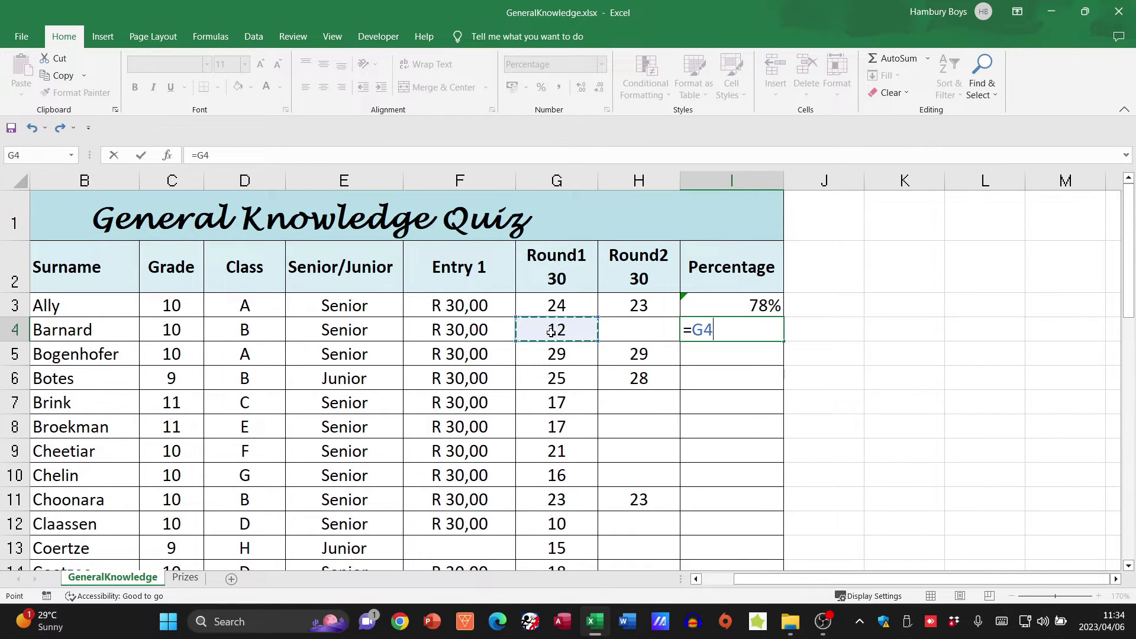
pyautogui.write('/30')
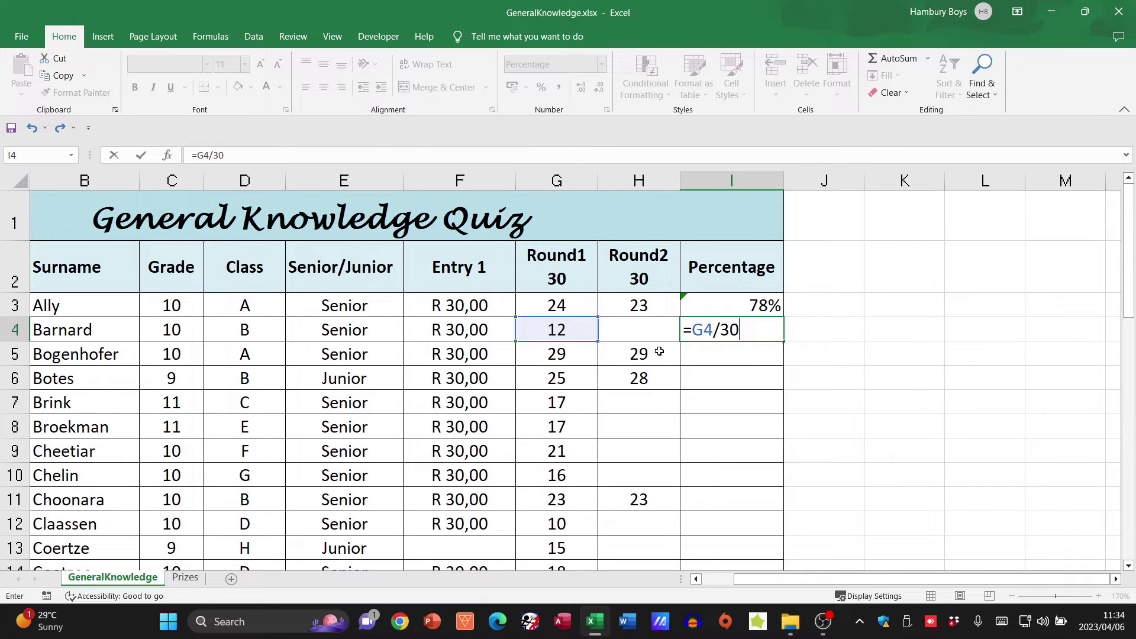
pyautogui.write(')')
pyautogui.press('Return')
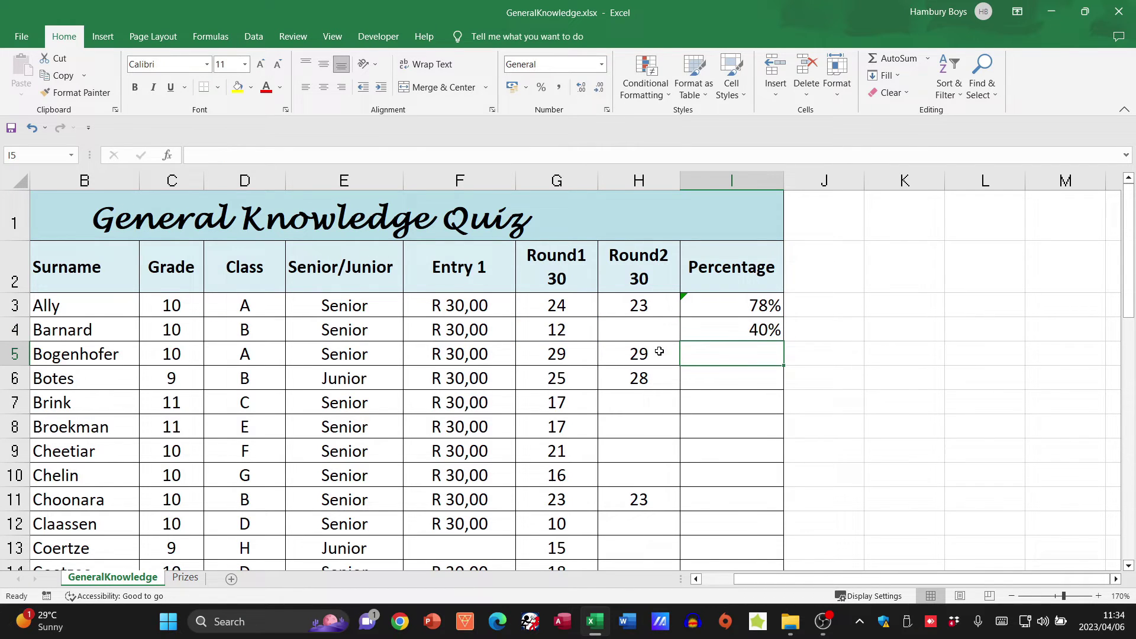
pyautogui.click(756, 330)
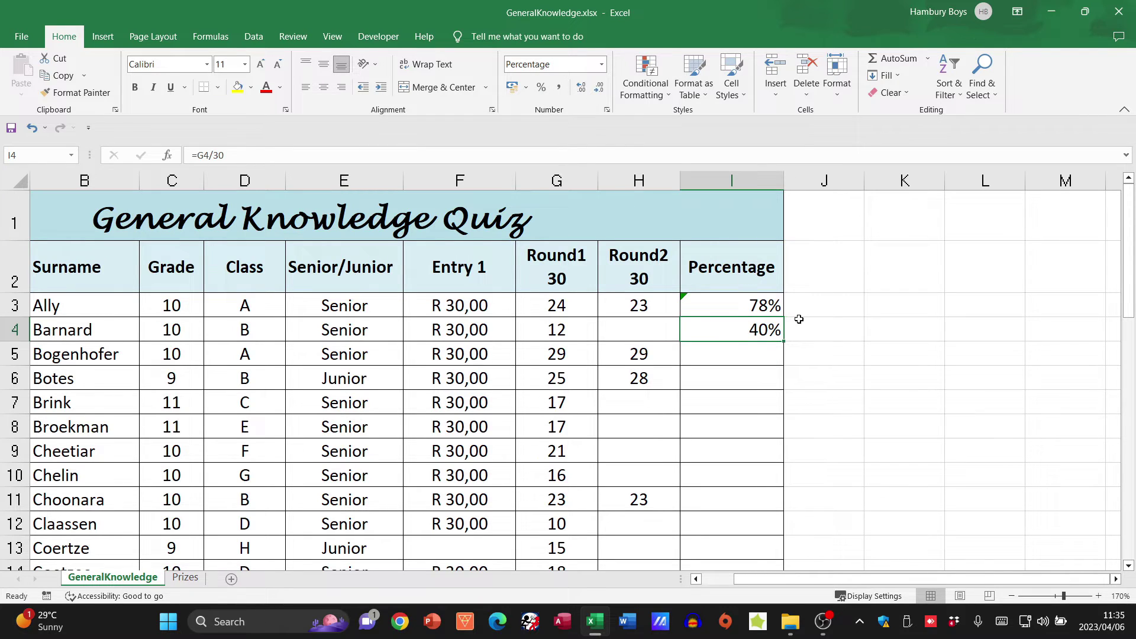
# - Show two decimal places in I3 and I4, giving 78,33% and 40,00%
pyautogui.click(873, 305)
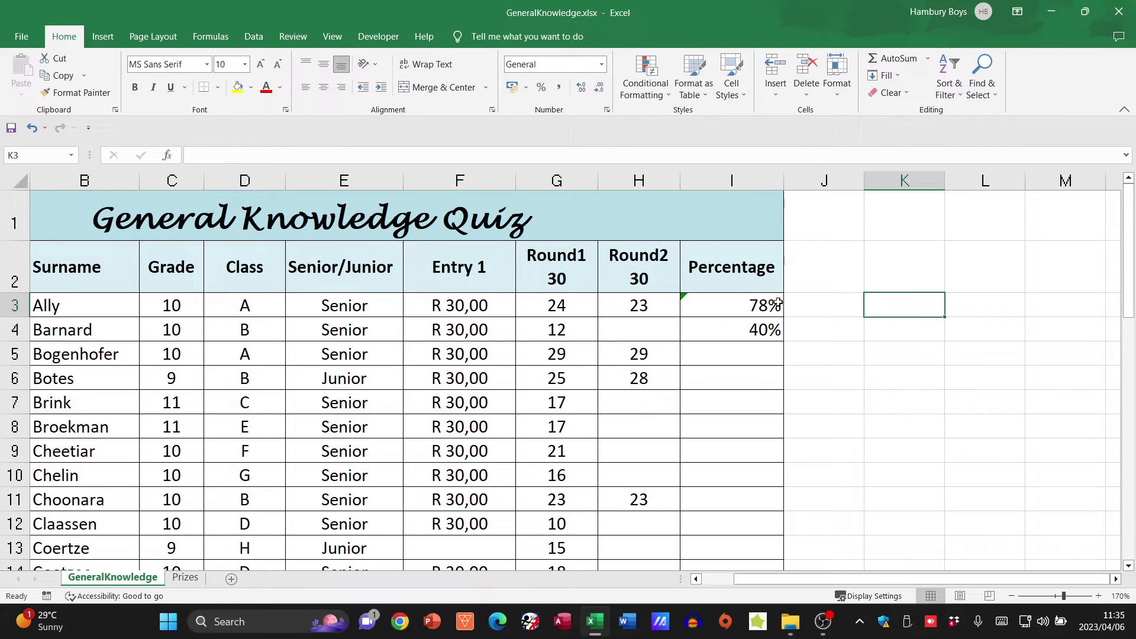
pyautogui.click(725, 302)
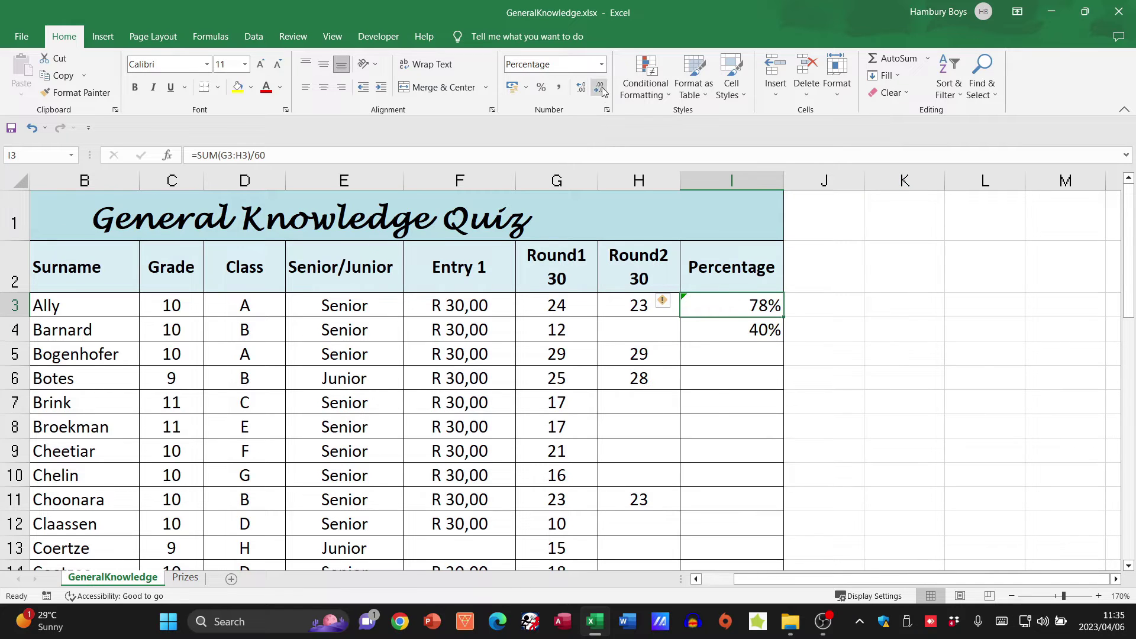
pyautogui.click(583, 87)
pyautogui.click(584, 89)
pyautogui.click(735, 327)
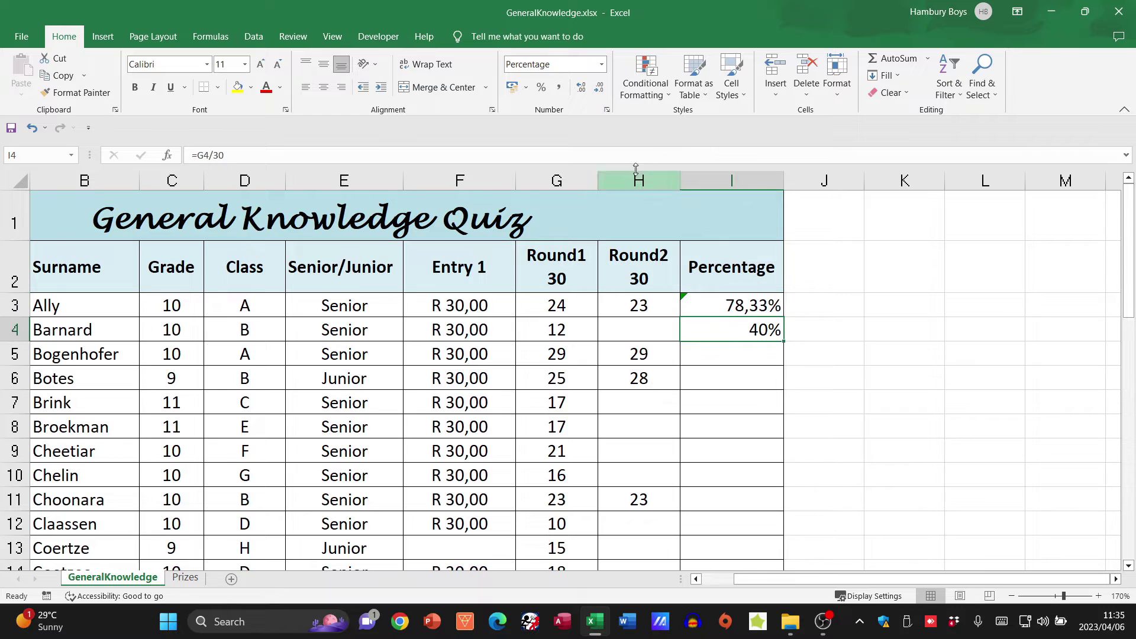
pyautogui.click(583, 91)
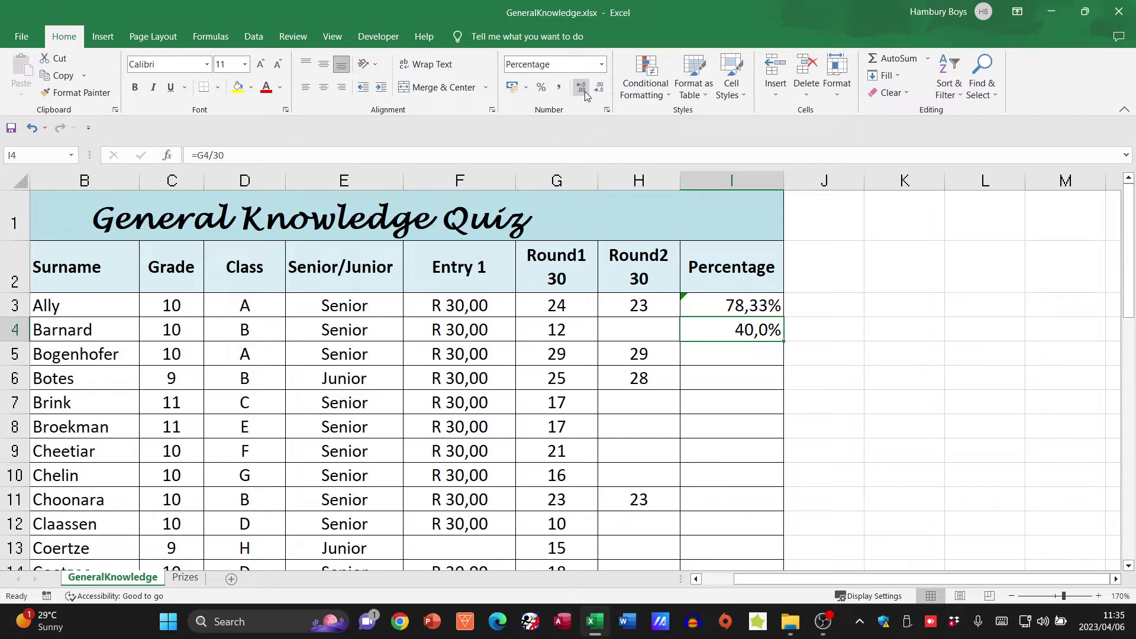
pyautogui.click(585, 92)
# - Protect the Prizes sheet with default settings, then return to the GeneralKnowledge sheet
pyautogui.click(185, 578)
pyautogui.rightClick(187, 584)
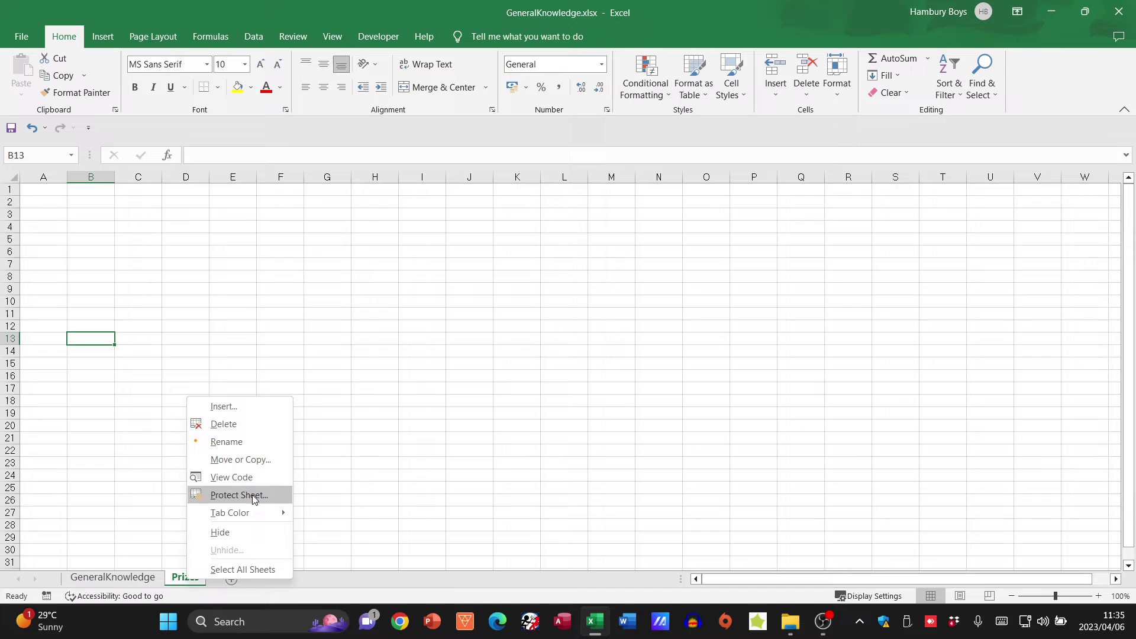
pyautogui.rightClick(181, 581)
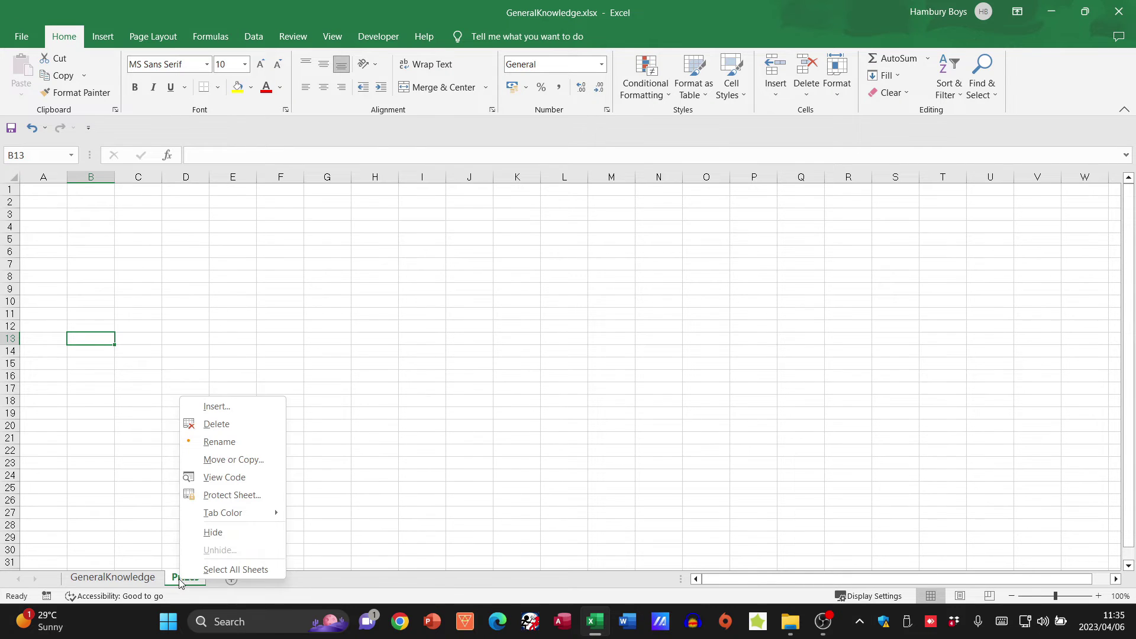
pyautogui.click(246, 496)
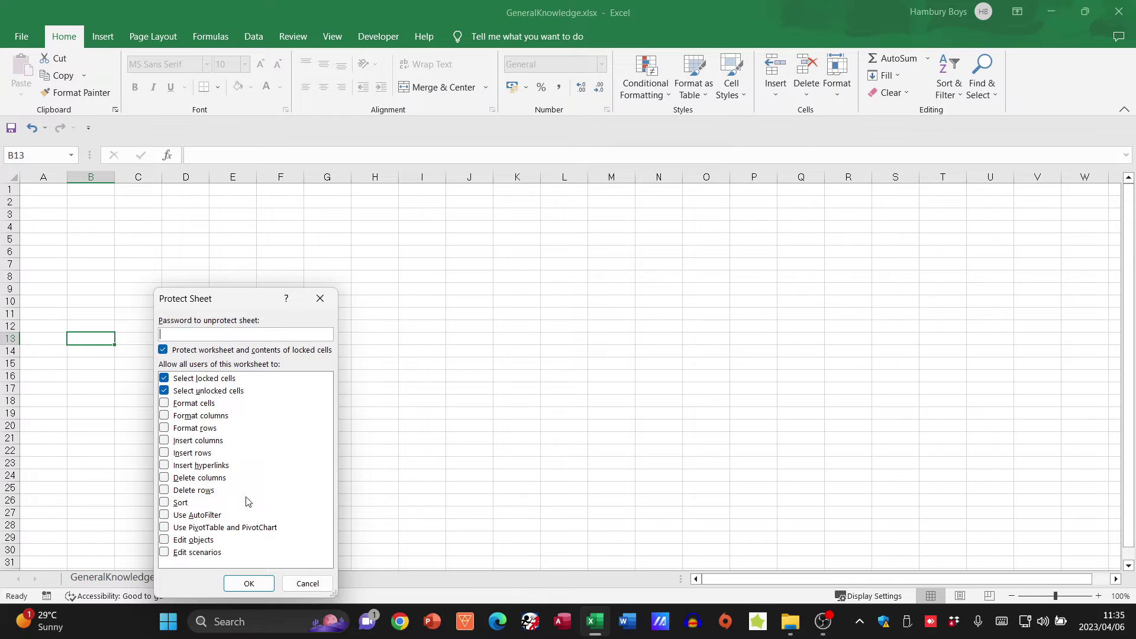
pyautogui.click(246, 582)
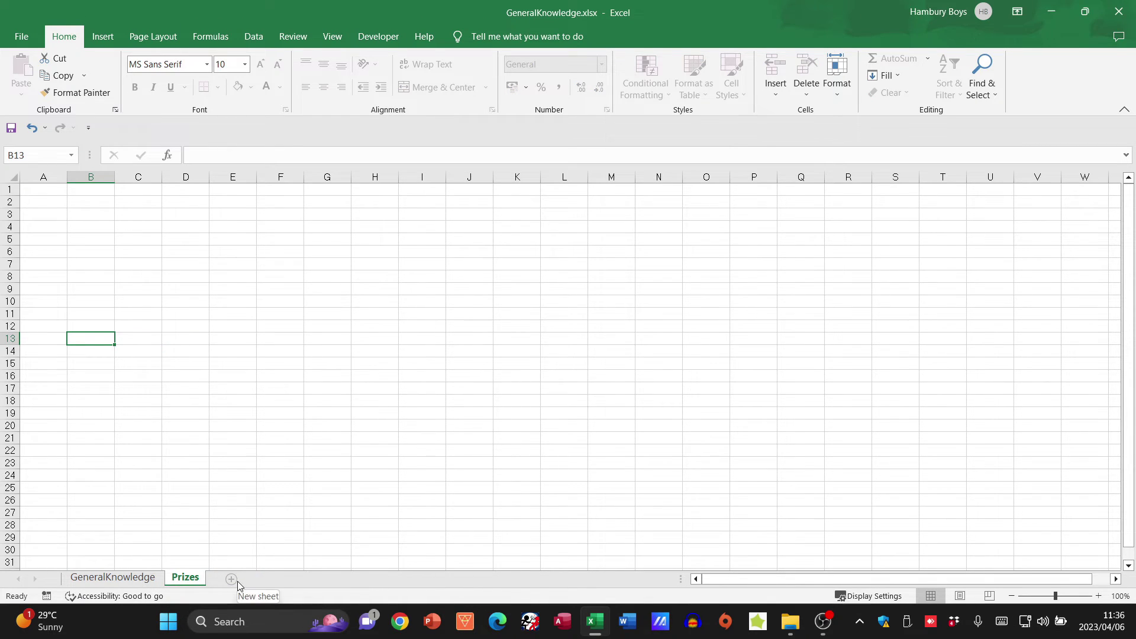
pyautogui.click(139, 580)
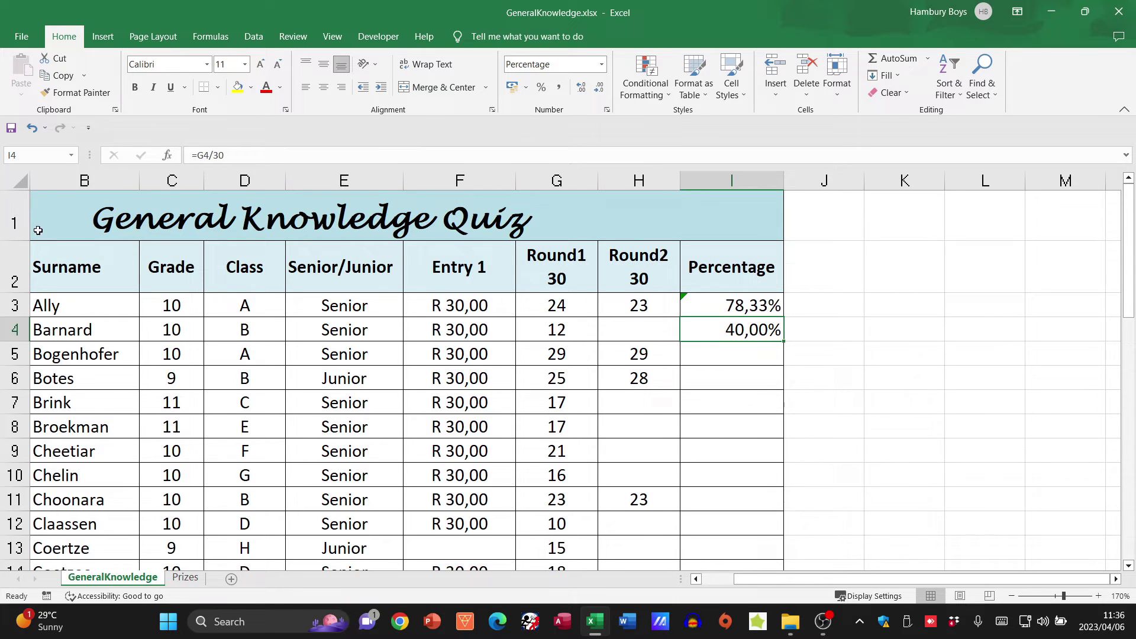
# - Select the title and heading rows 1–2 and cell A1, then show the Page Layout ribbon
pyautogui.click(13, 221)
pyautogui.click(10, 259)
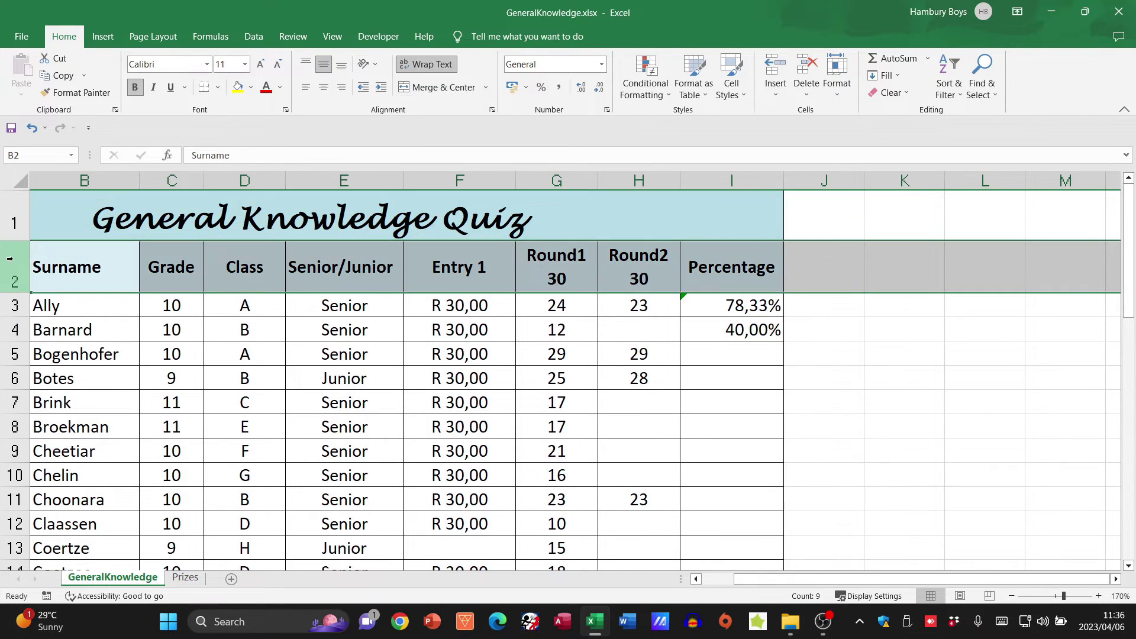
pyautogui.click(95, 223)
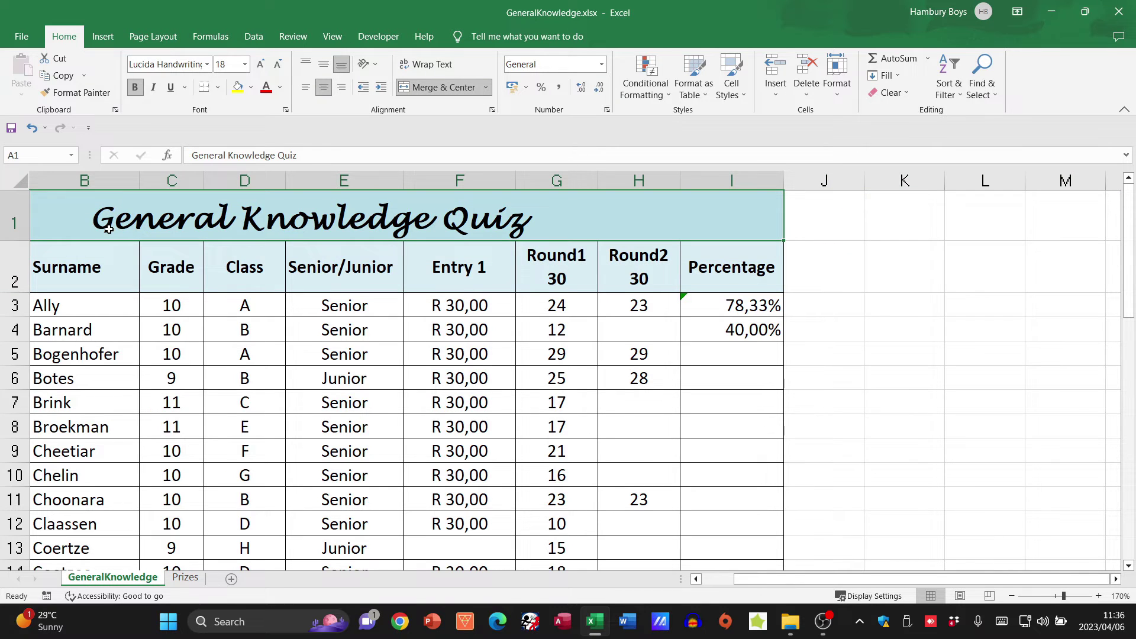
pyautogui.click(160, 39)
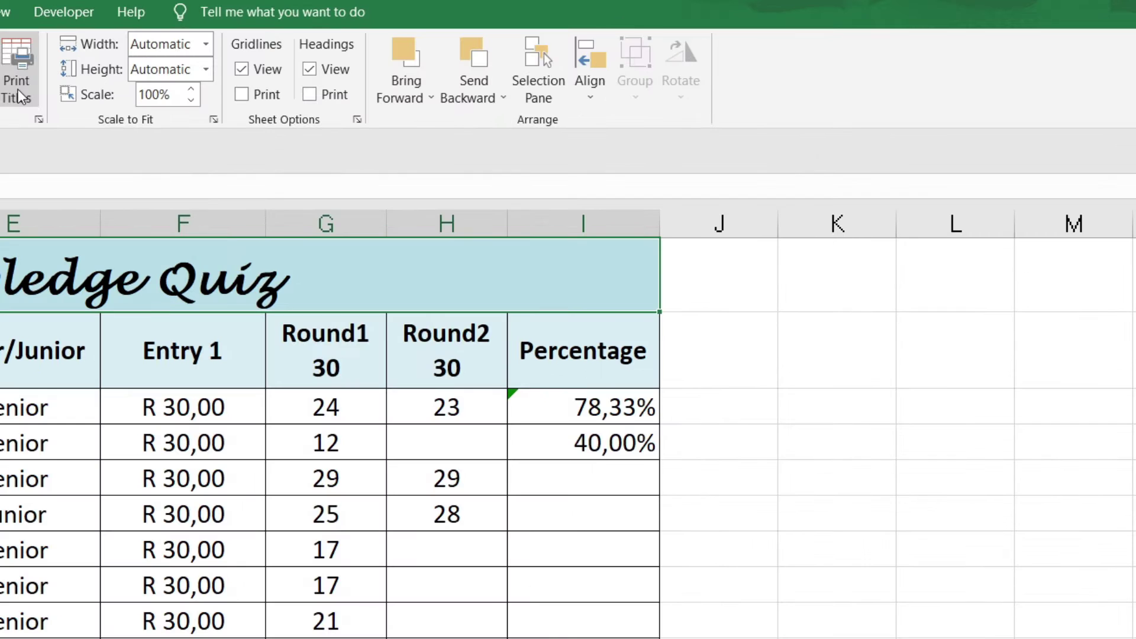
# - In Page Setup's Sheet settings, set Rows to repeat at top to $1:$2
pyautogui.click(578, 109)
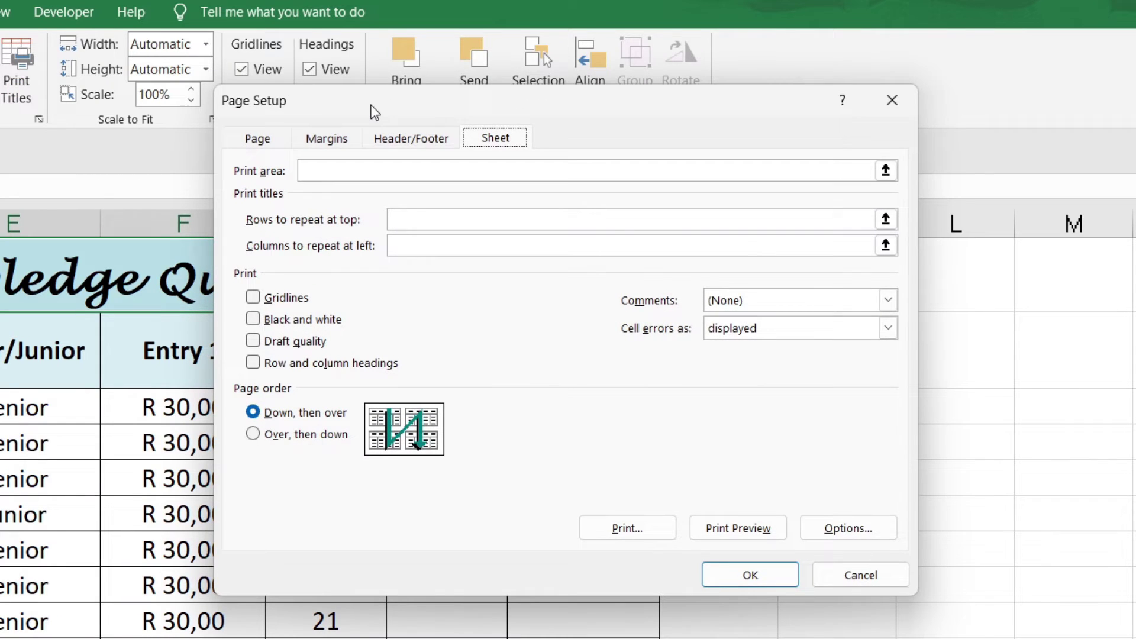
pyautogui.moveTo(374, 112); pyautogui.dragTo(371, 92)
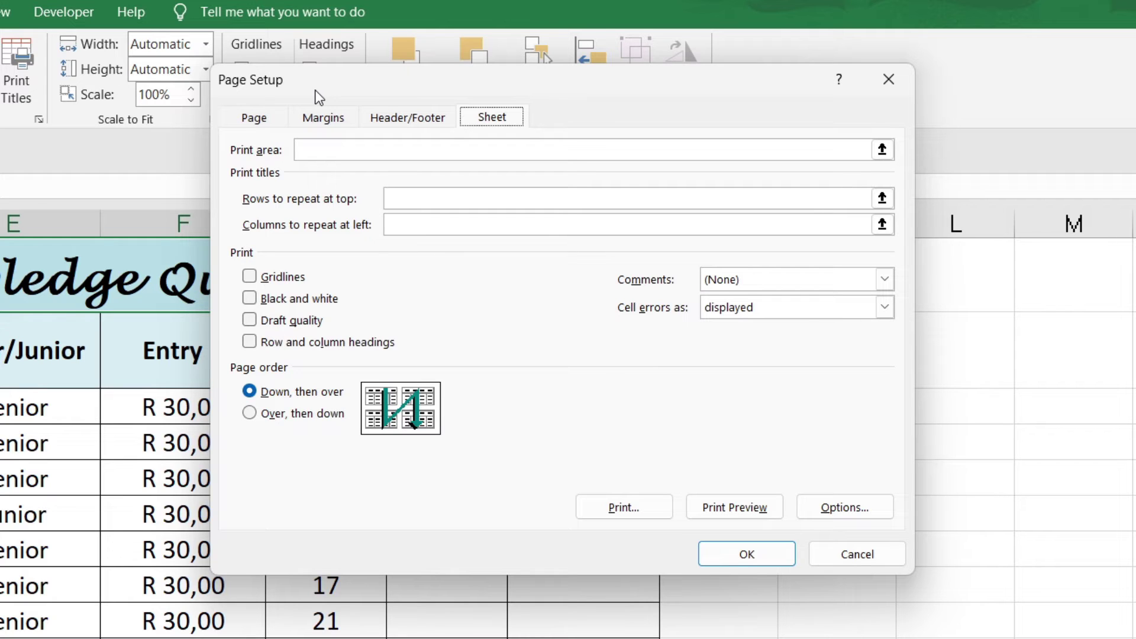
pyautogui.click(443, 200)
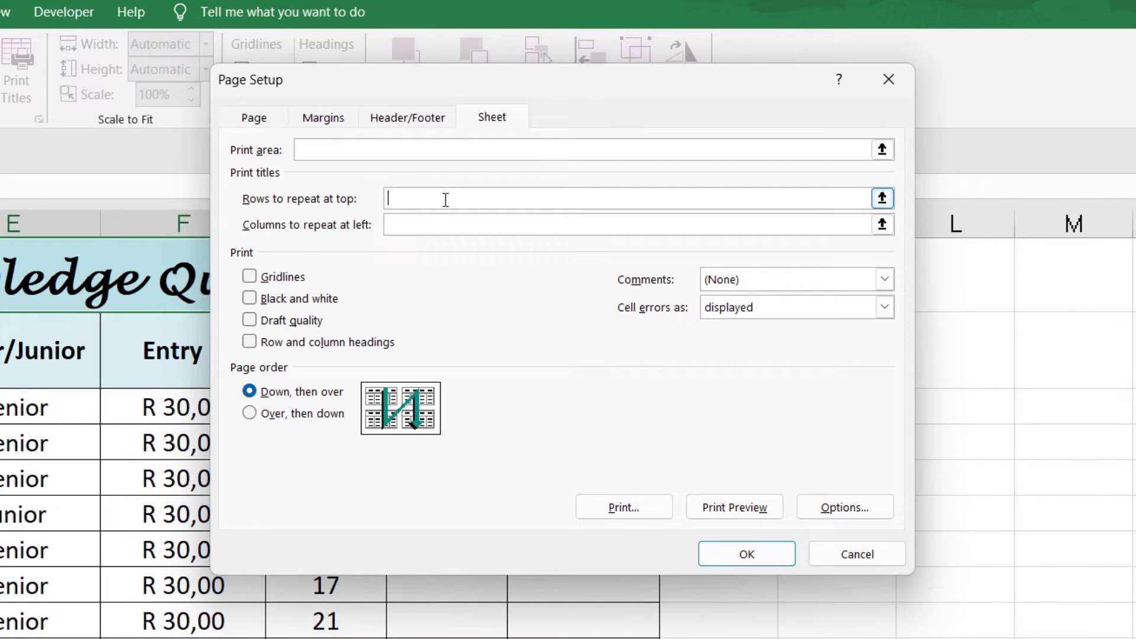
pyautogui.click(881, 198)
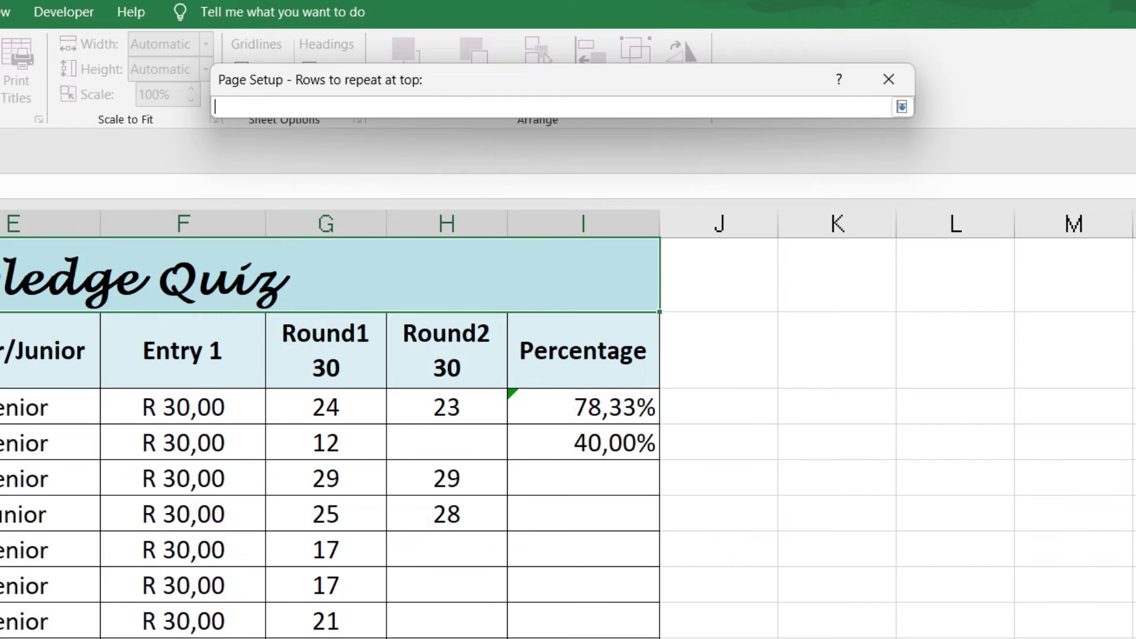
pyautogui.click(118, 275)
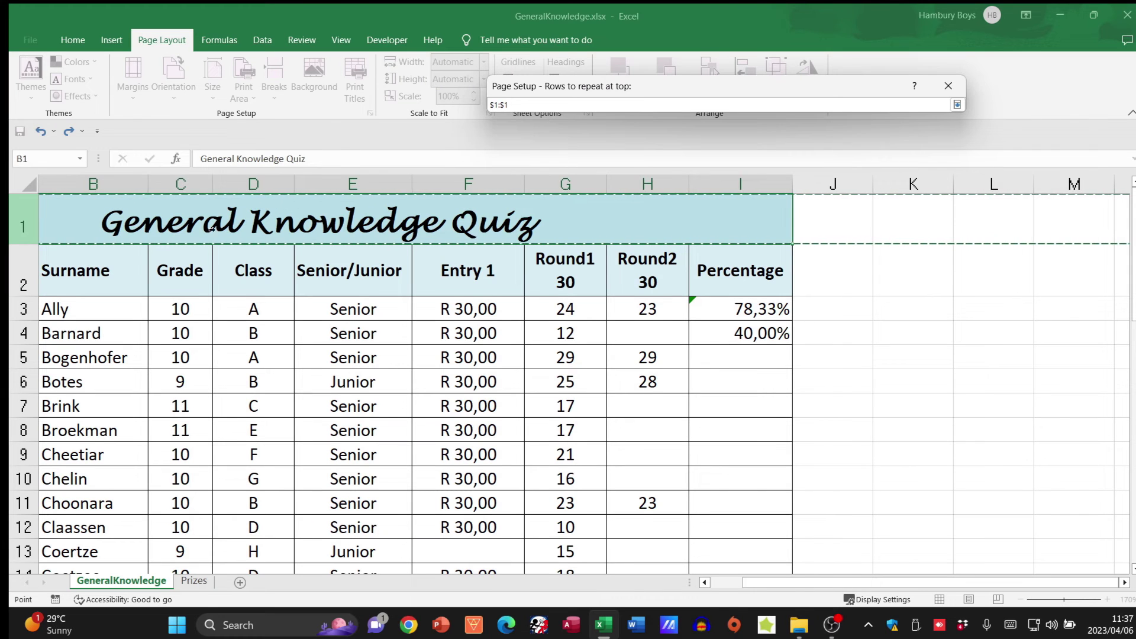
pyautogui.click(30, 256)
pyautogui.moveTo(23, 225); pyautogui.dragTo(22, 265)
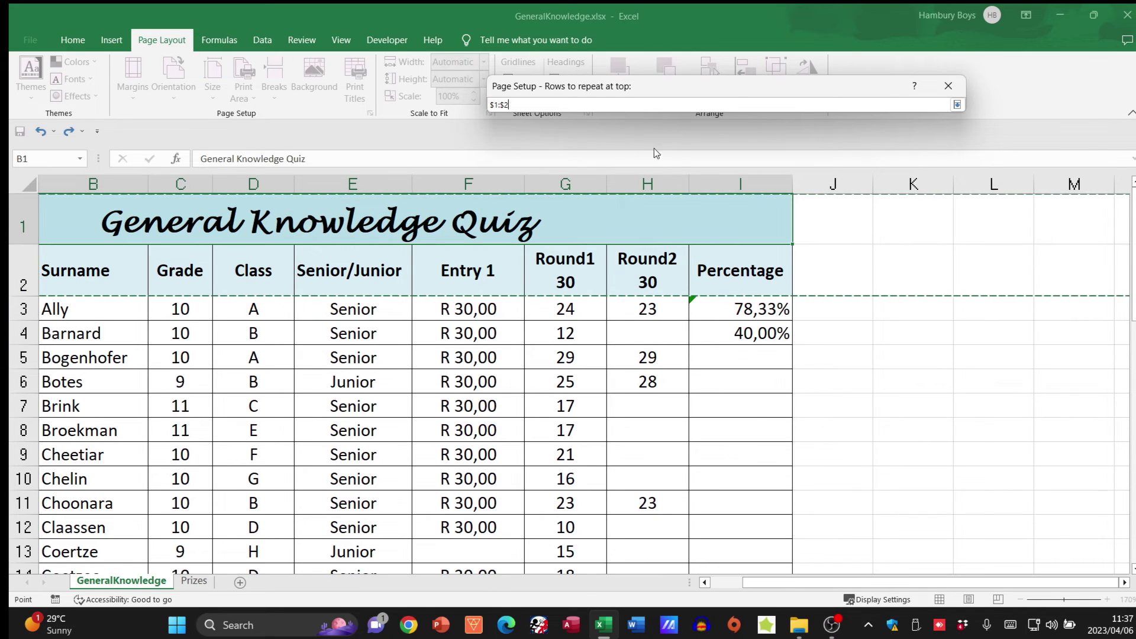
pyautogui.click(955, 105)
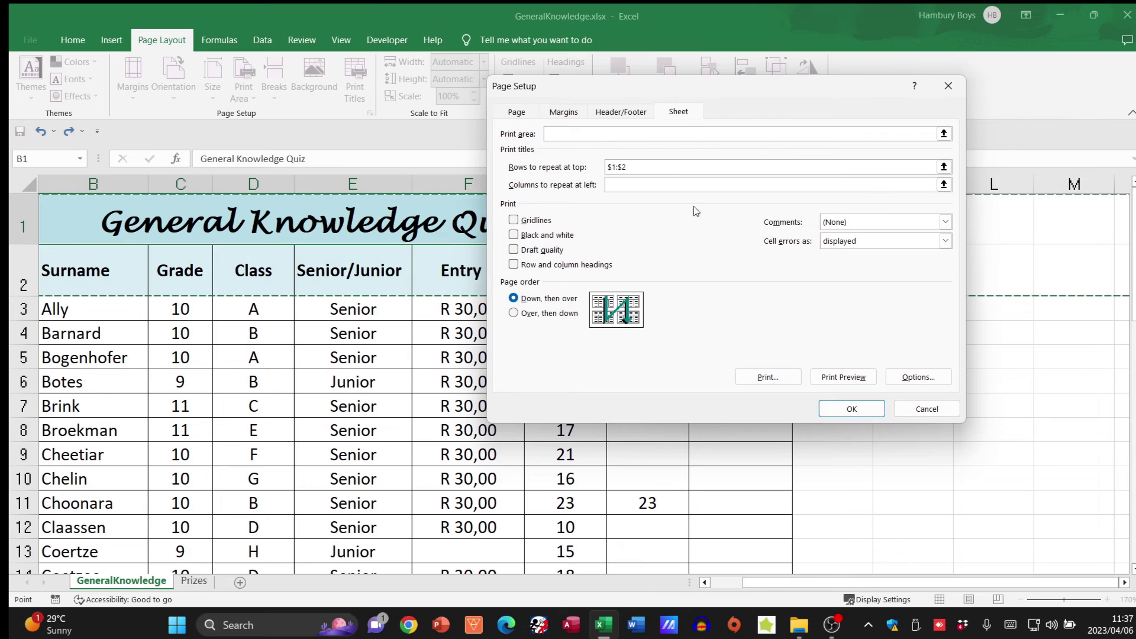
# - Apply the print titles, then preview pages 1–3 and leave the print preview
pyautogui.click(831, 406)
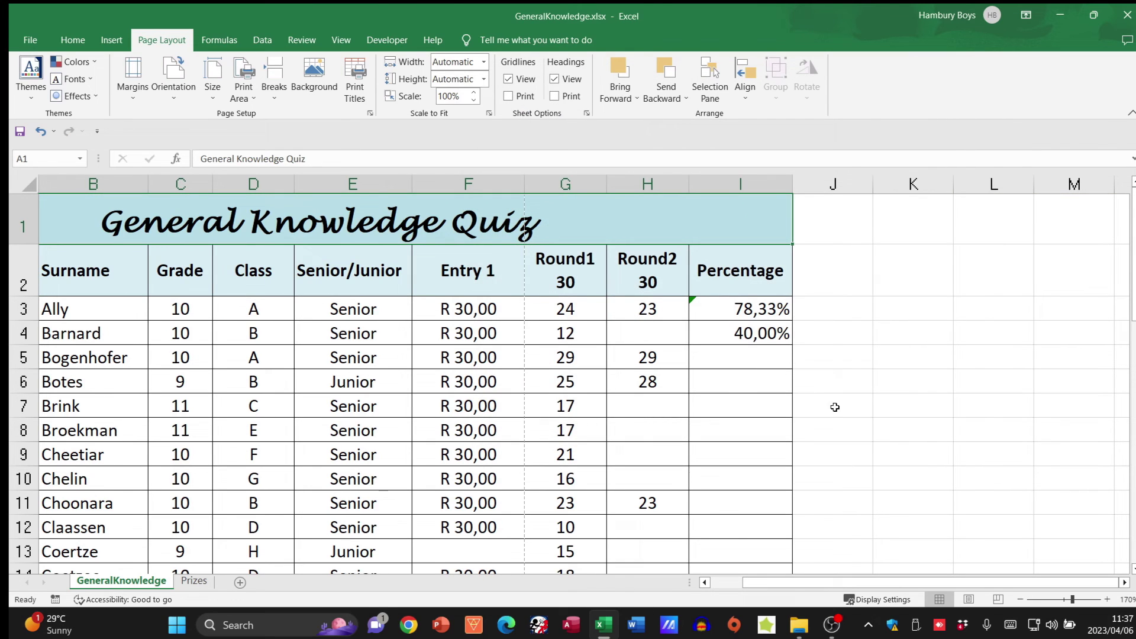
pyautogui.click(33, 41)
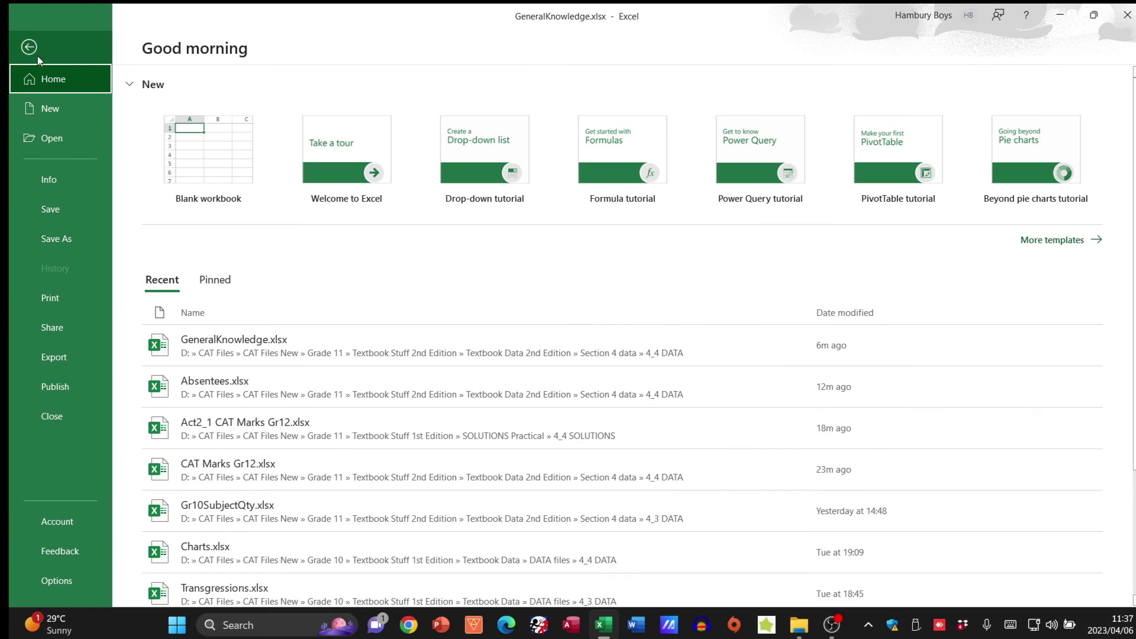
pyautogui.click(49, 296)
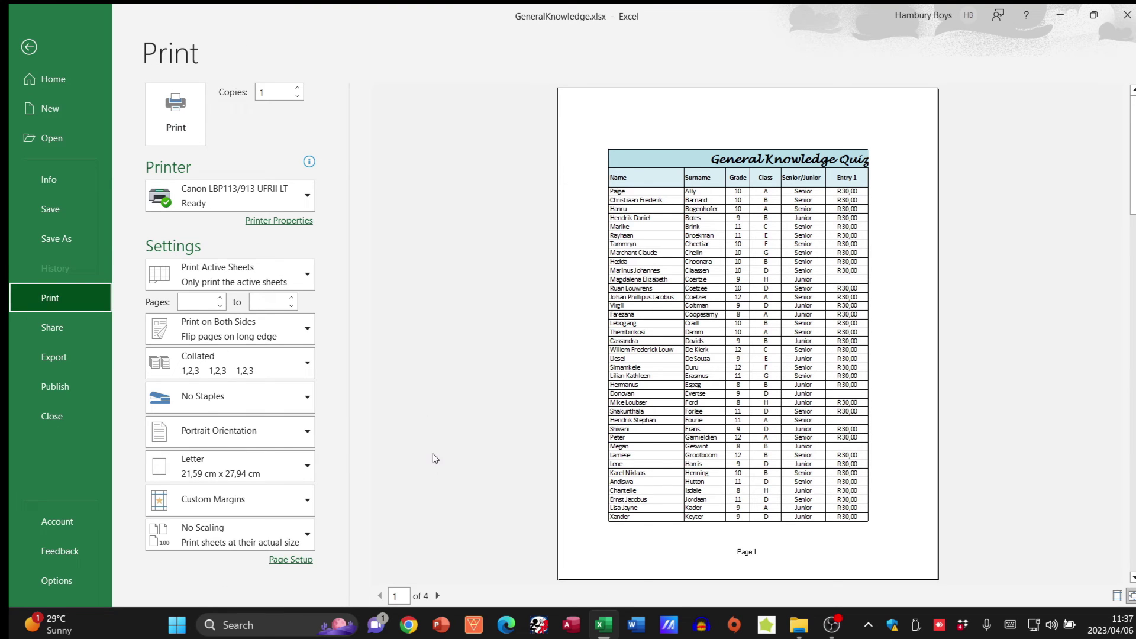
pyautogui.click(438, 596)
pyautogui.click(438, 596)
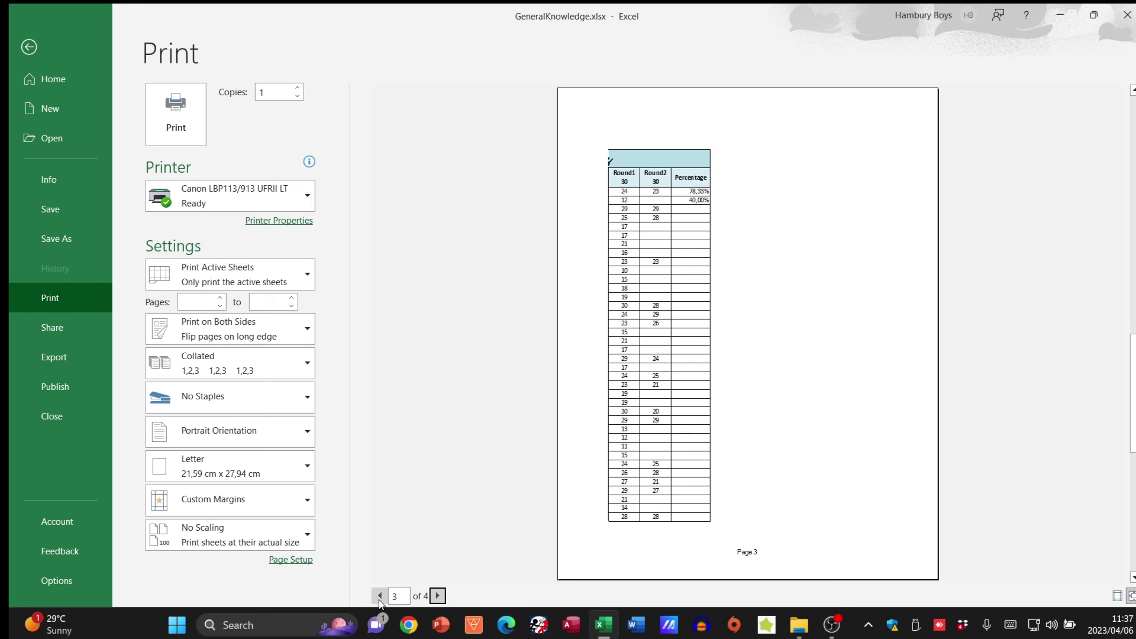
pyautogui.click(379, 596)
pyautogui.click(380, 596)
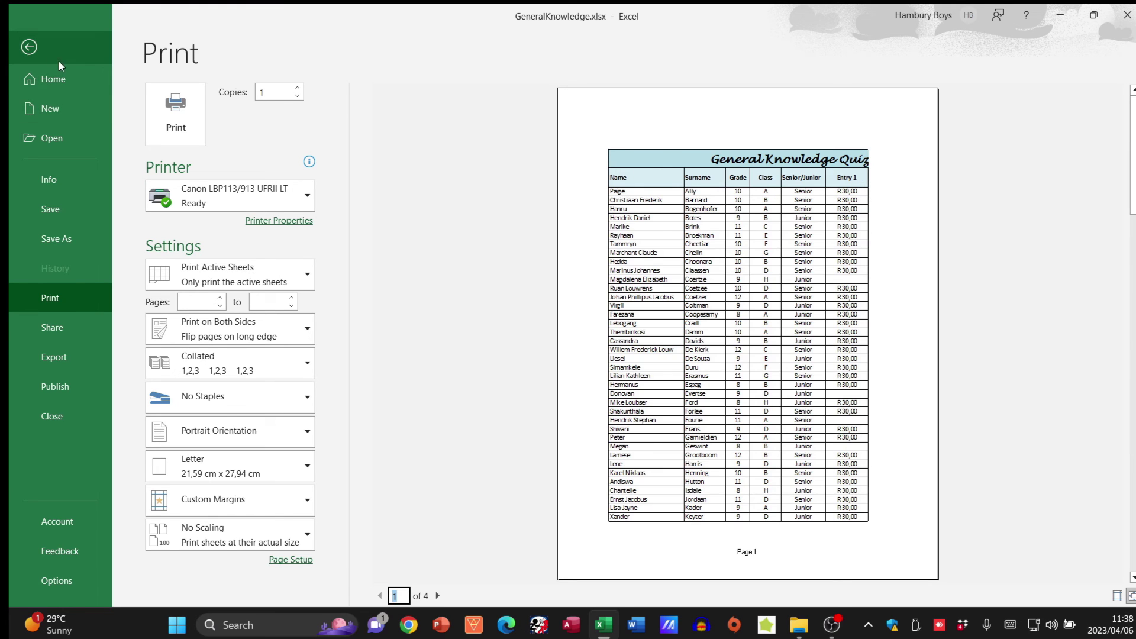
pyautogui.click(32, 47)
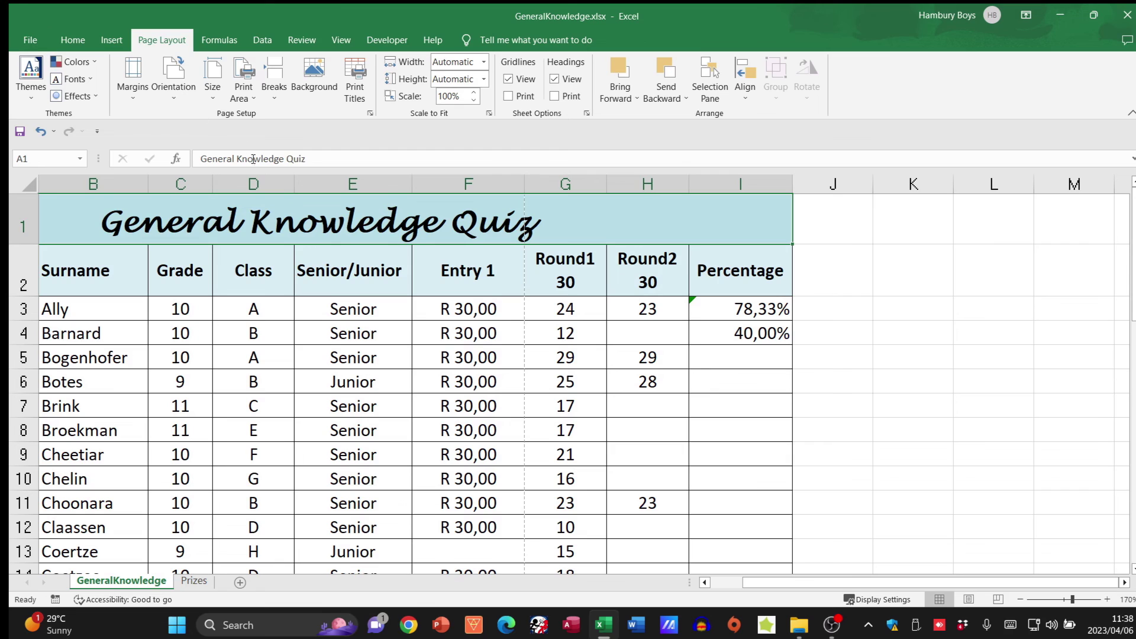
# - Reopen print preview with Ctrl+P and page through all 4 pages, ending on page 2
pyautogui.hotkey('ctrl', 'p')
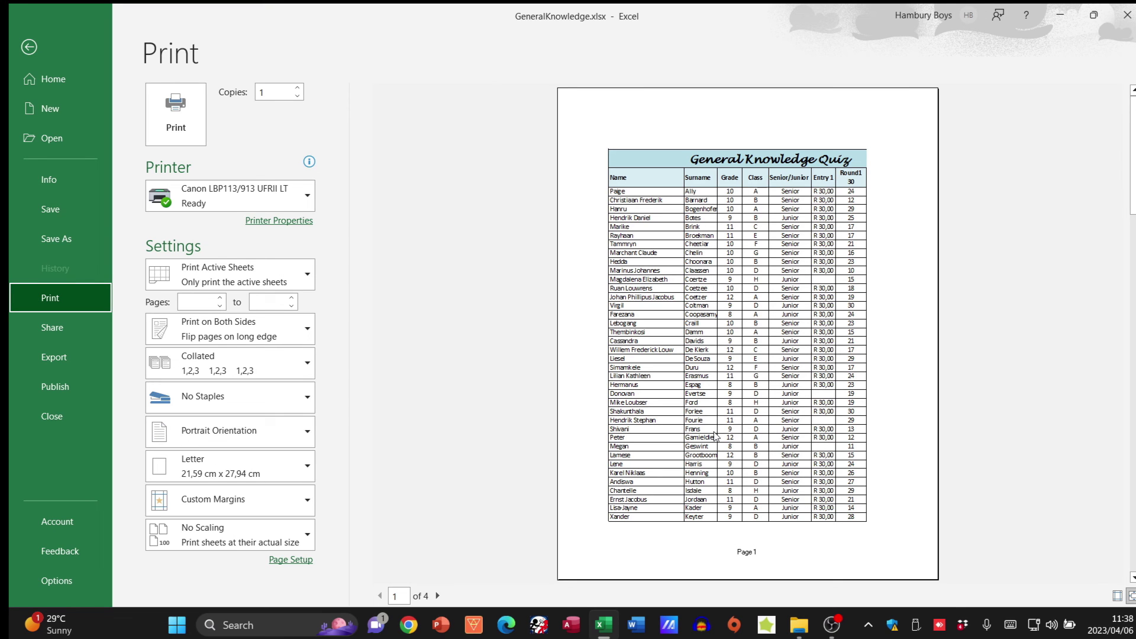
pyautogui.click(437, 595)
pyautogui.click(438, 595)
pyautogui.click(438, 596)
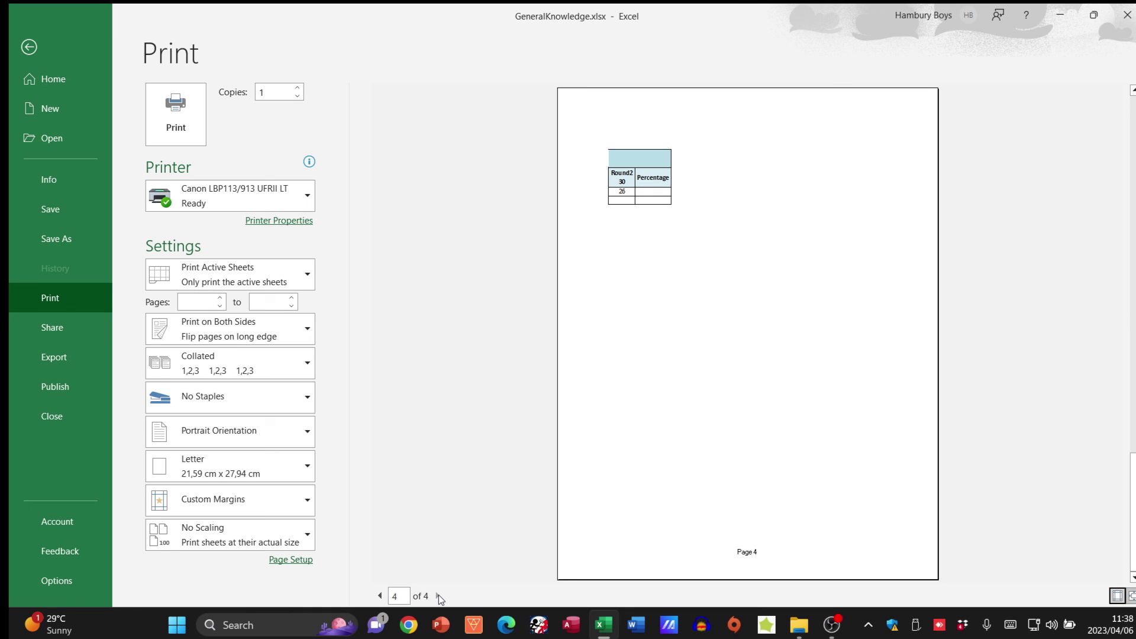
pyautogui.click(380, 596)
pyautogui.click(381, 596)
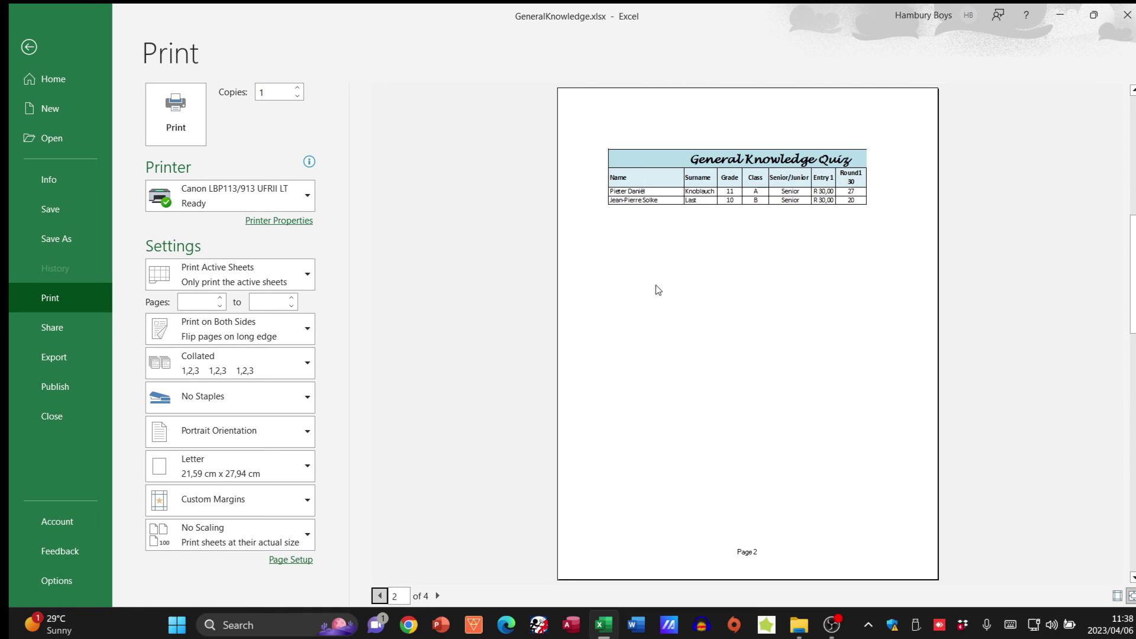